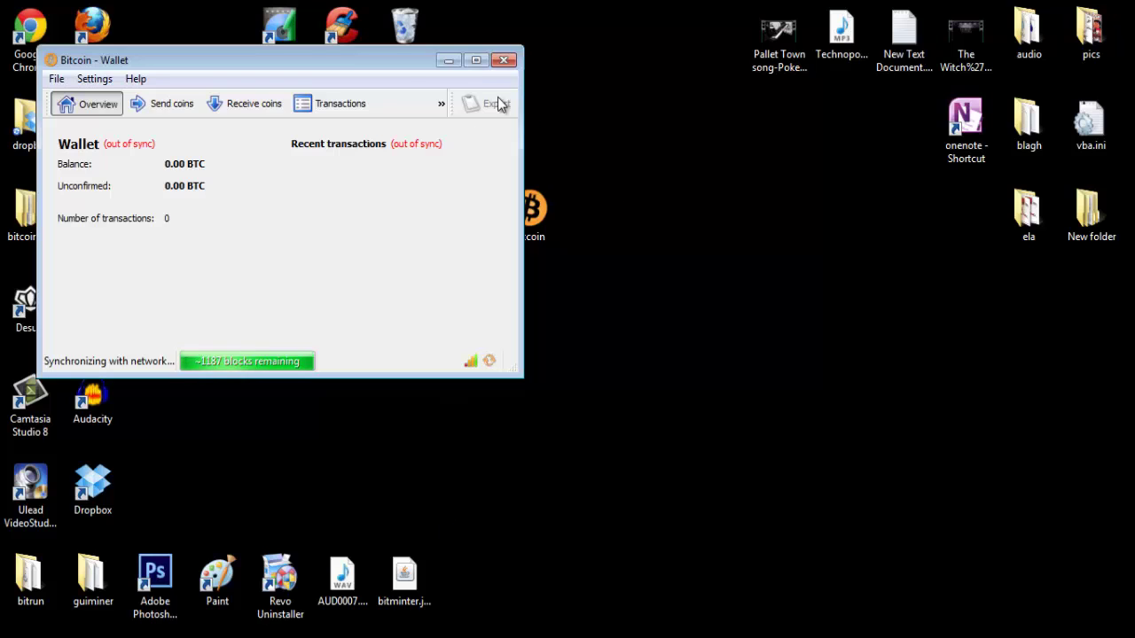
# Minimize the Bitcoin - Wallet and BitMinter Client windows to reveal the desktop.
pyautogui.click(448, 60)
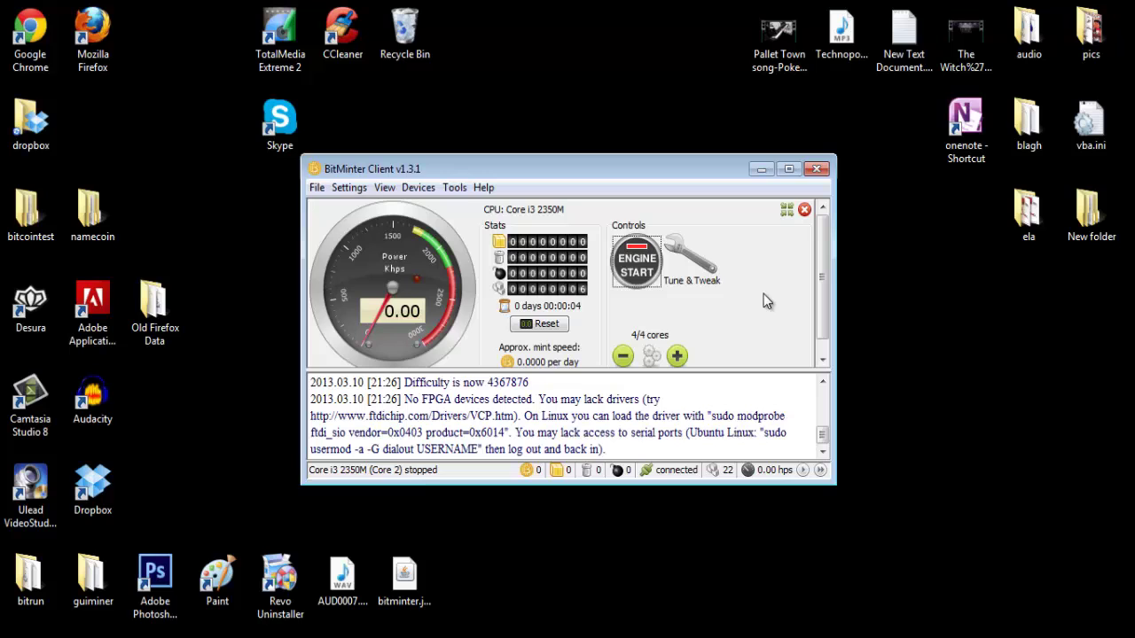
pyautogui.click(761, 169)
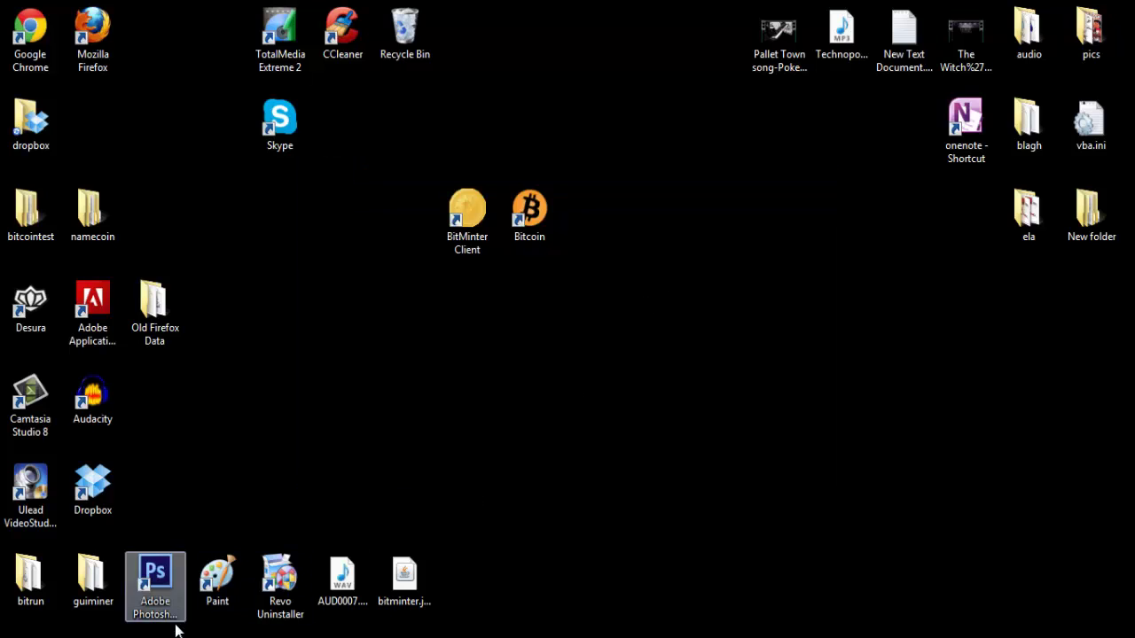
# Restore Firefox from the taskbar and switch to the bitcoin.org tab.
pyautogui.moveTo(280, 637)
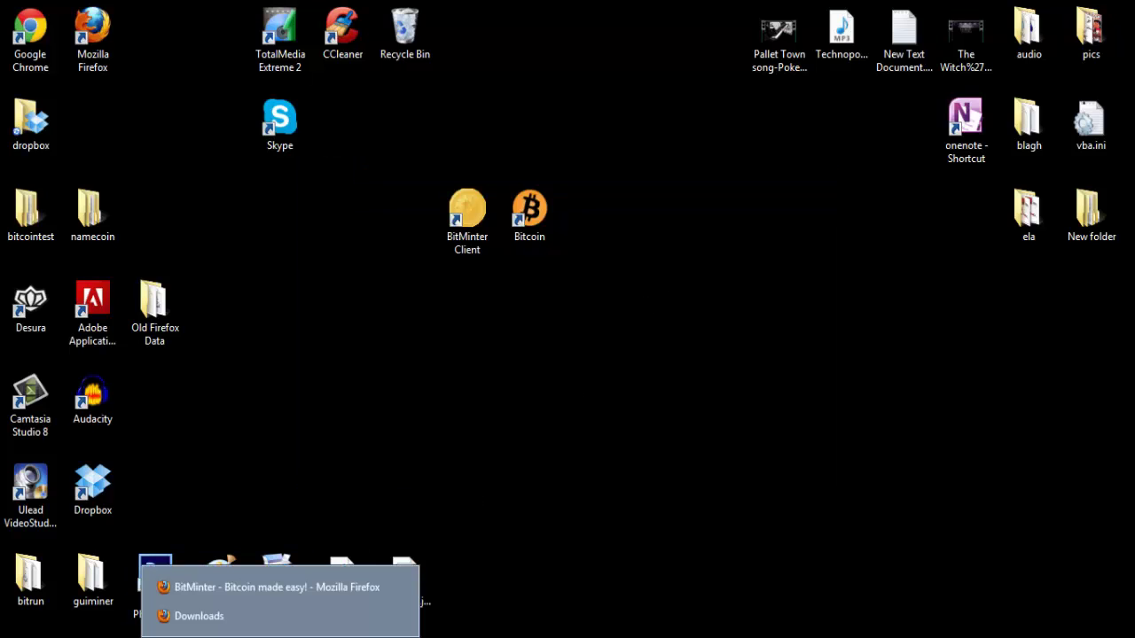
pyautogui.click(278, 587)
pyautogui.click(178, 12)
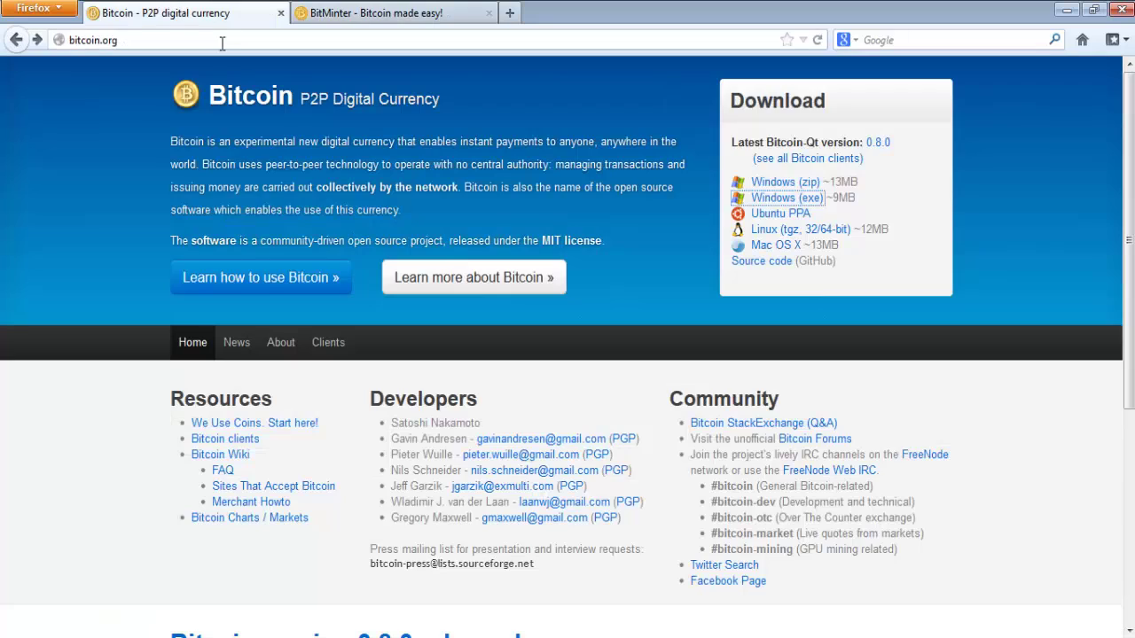
pyautogui.click(108, 39)
pyautogui.click(105, 149)
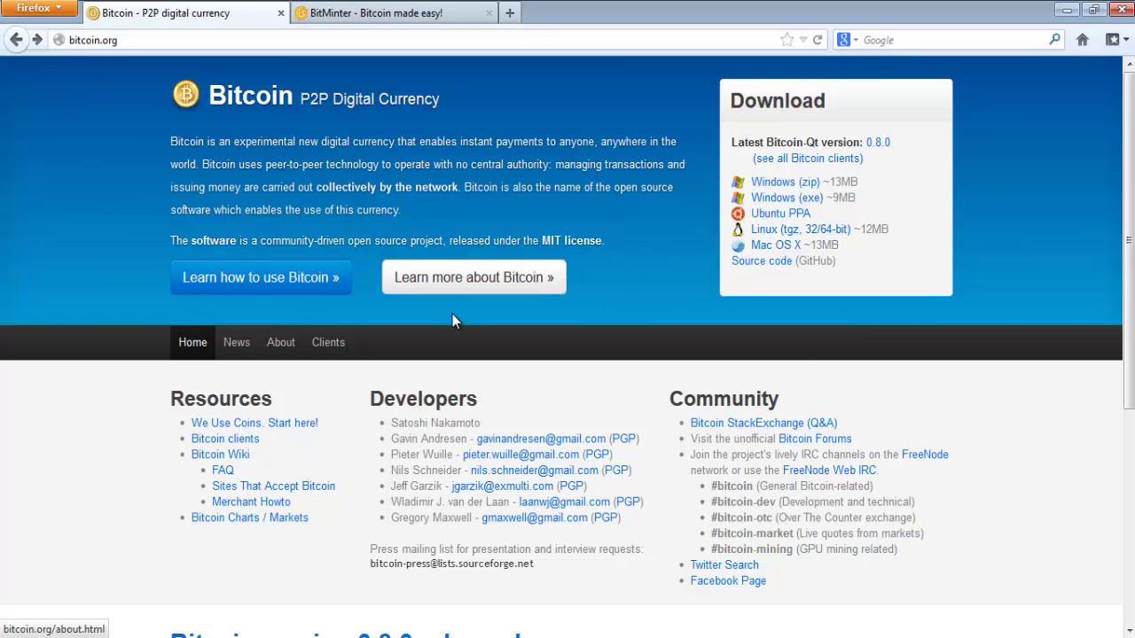
# Open the Firefox Downloads window and select bitcoin-0.8.0-win32-setup.exe.
pyautogui.moveTo(394, 603)
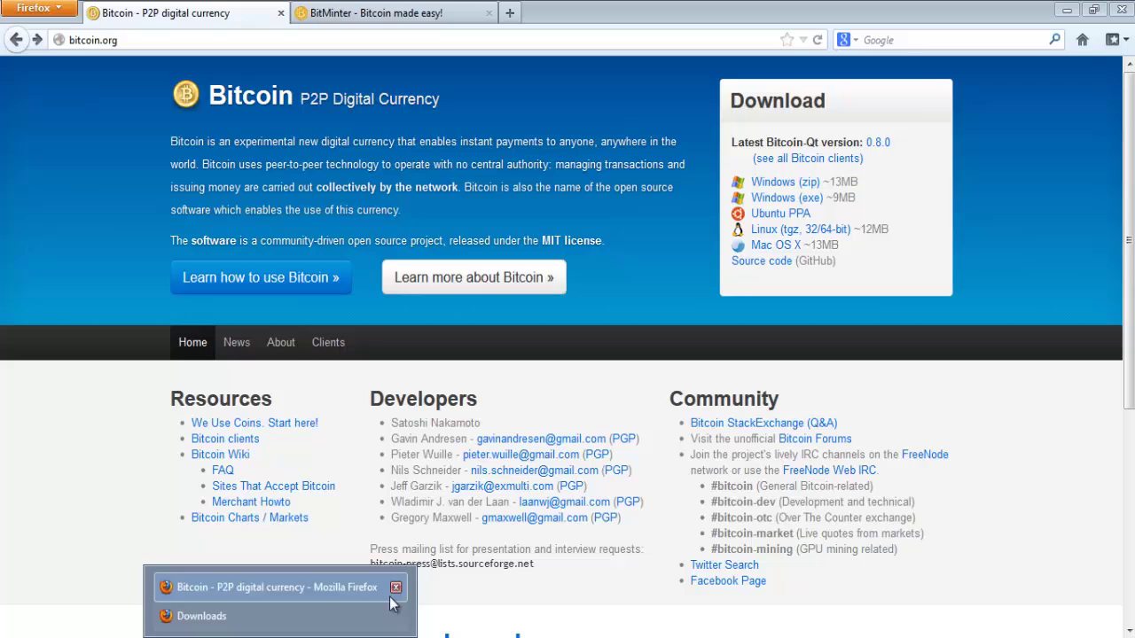
pyautogui.click(266, 615)
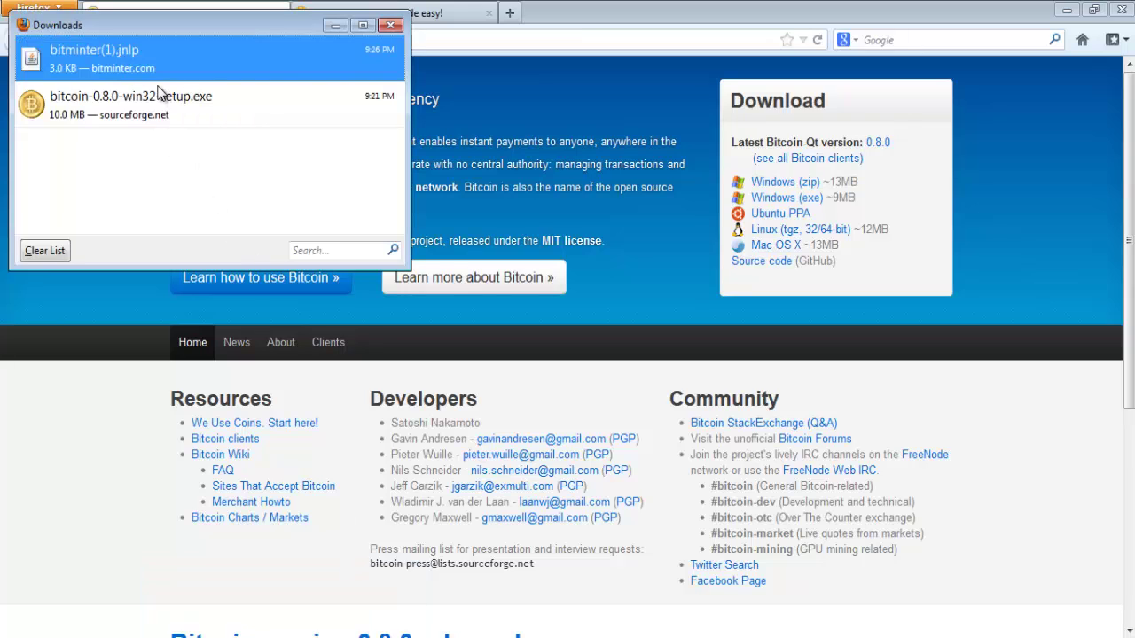
pyautogui.click(106, 101)
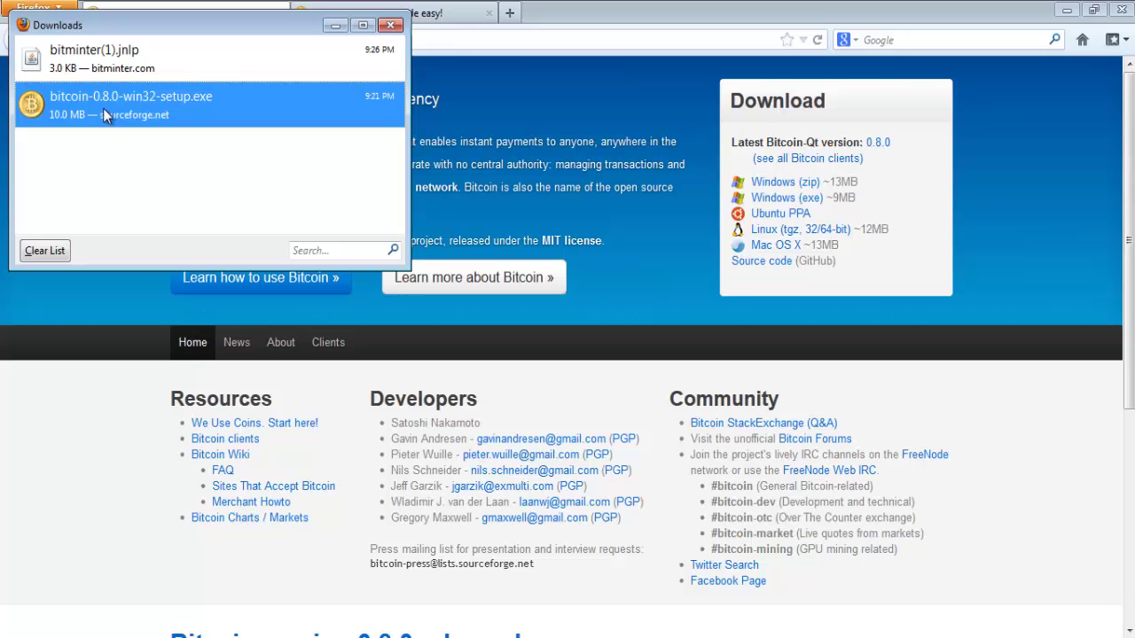
# Run bitcoin-0.8.0-win32-setup.exe up to Choose Install Location, then close the installer.
pyautogui.doubleClick(103, 108)
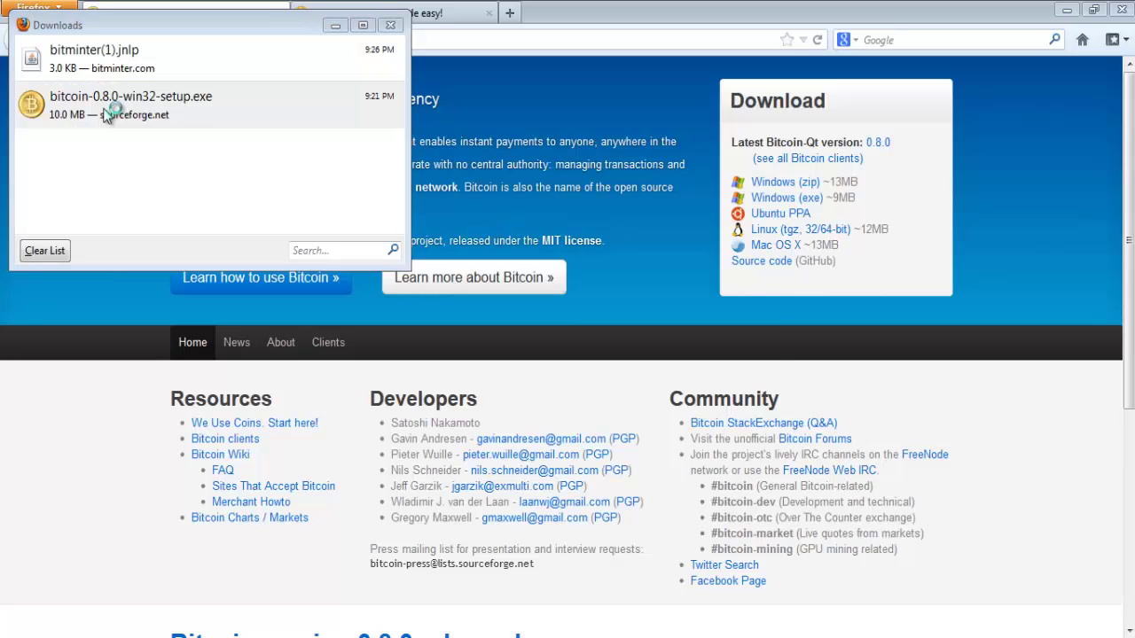
pyautogui.click(688, 466)
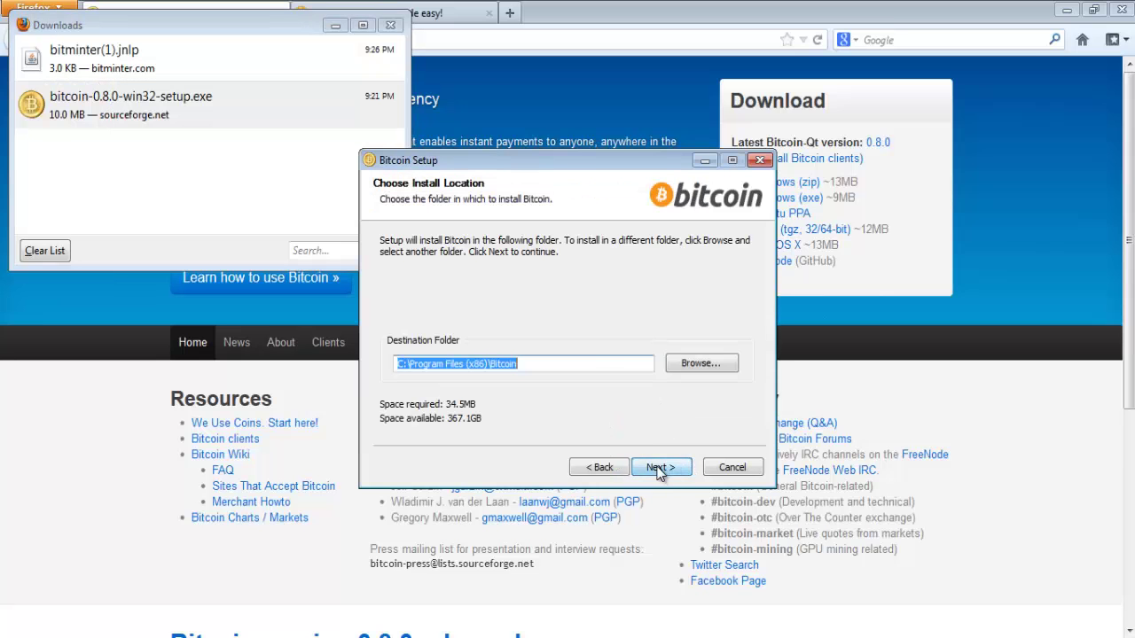
pyautogui.click(763, 165)
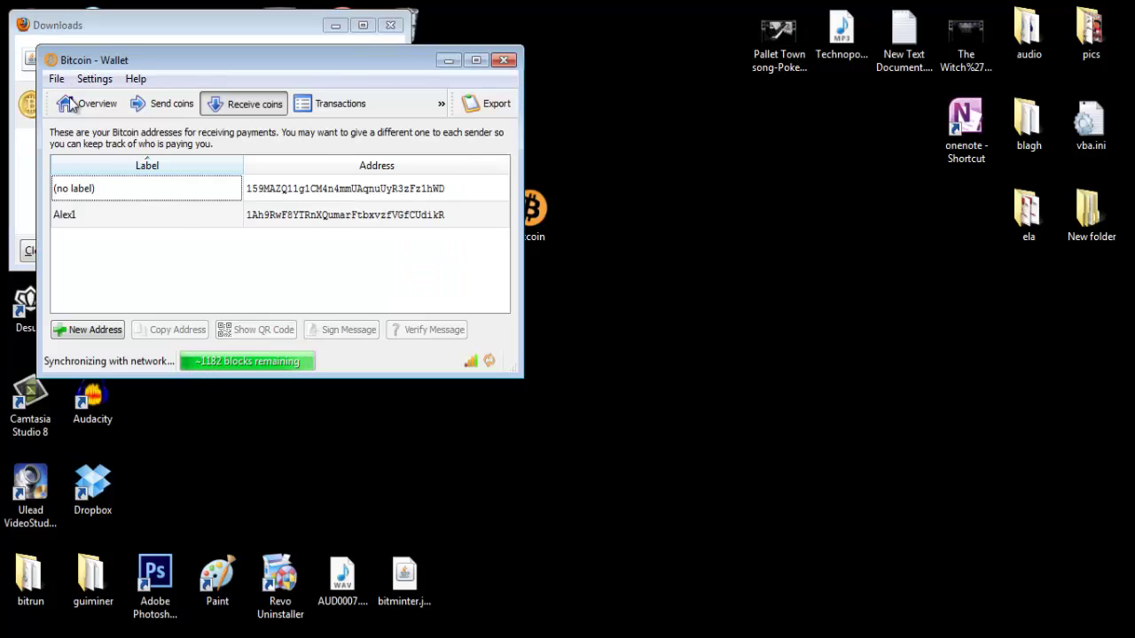
# Review the 0.00 BTC balance, sync progress and receiving addresses, then minimize the wallet.
pyautogui.click(71, 104)
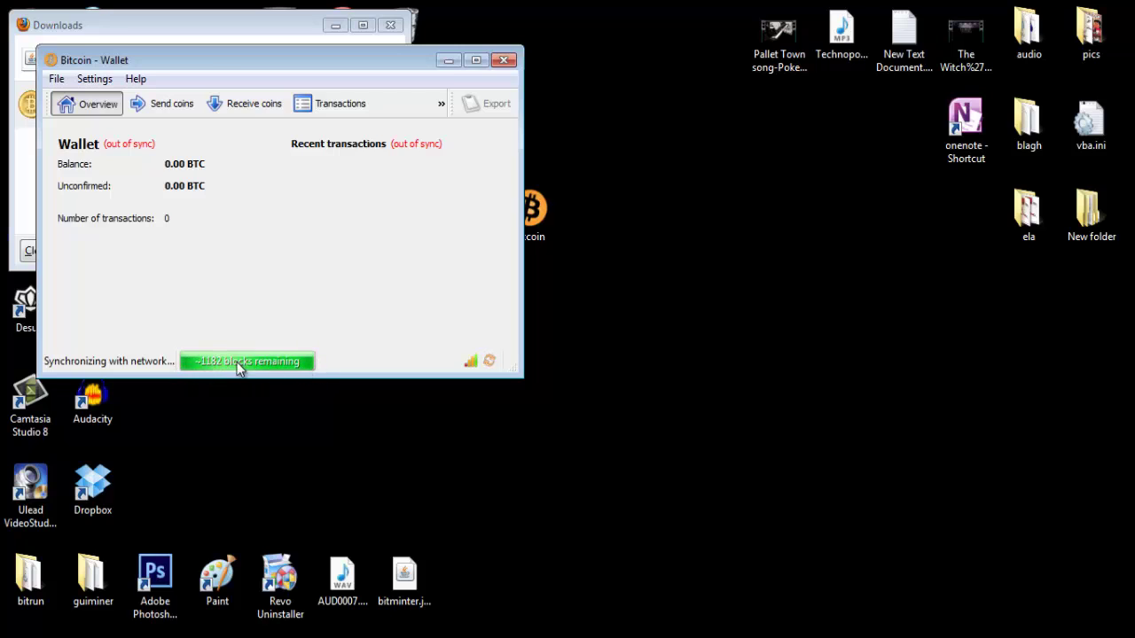
pyautogui.moveTo(213, 364)
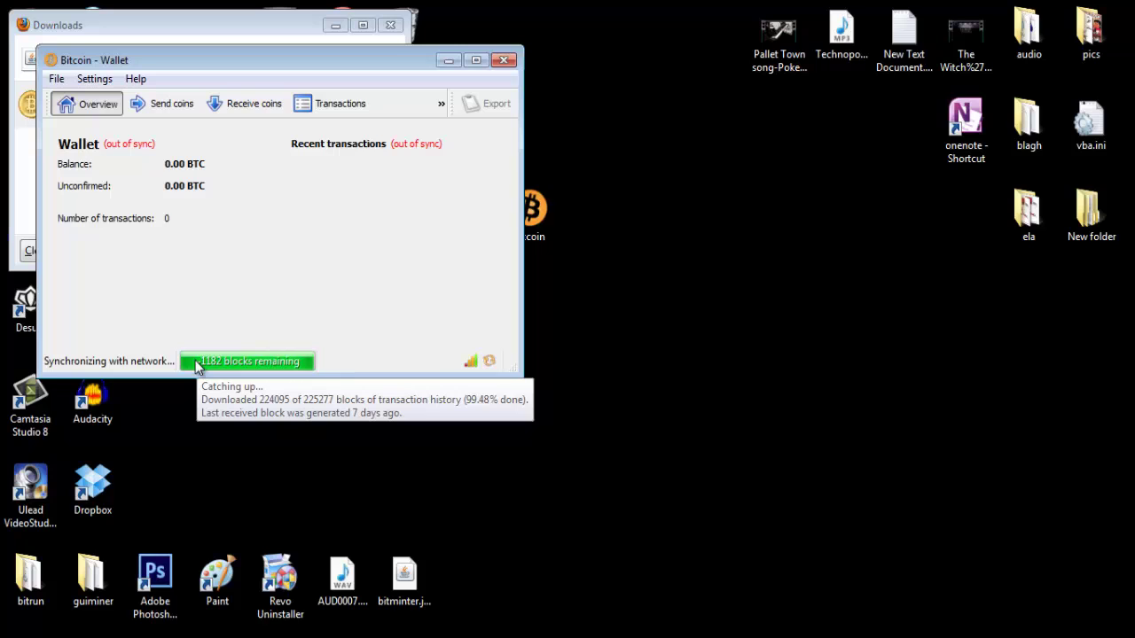
pyautogui.click(226, 104)
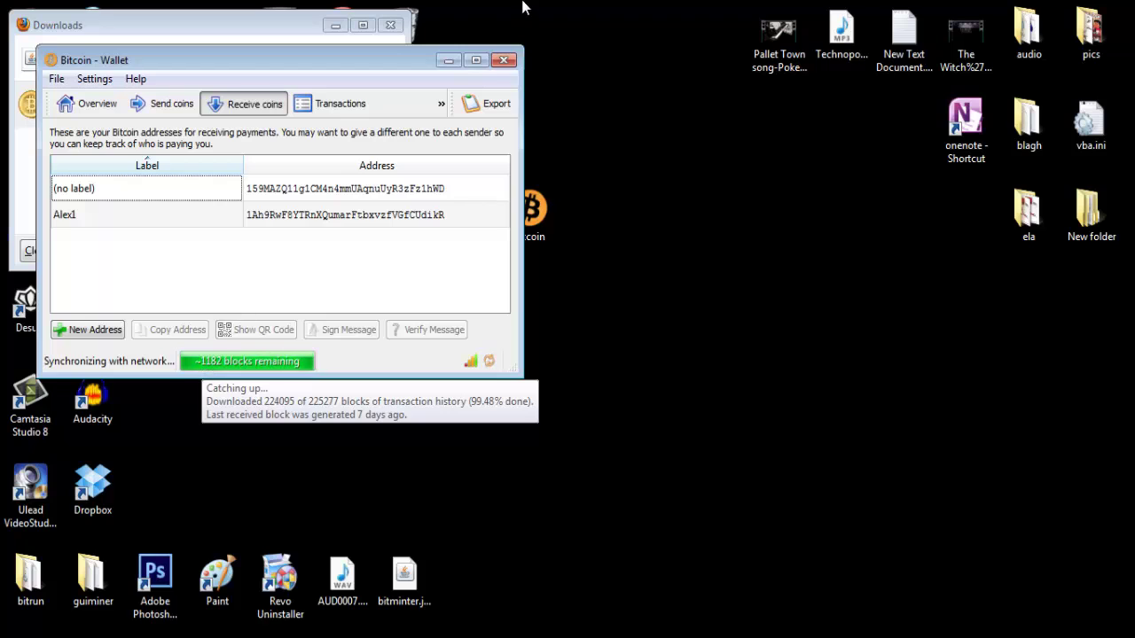
pyautogui.click(446, 60)
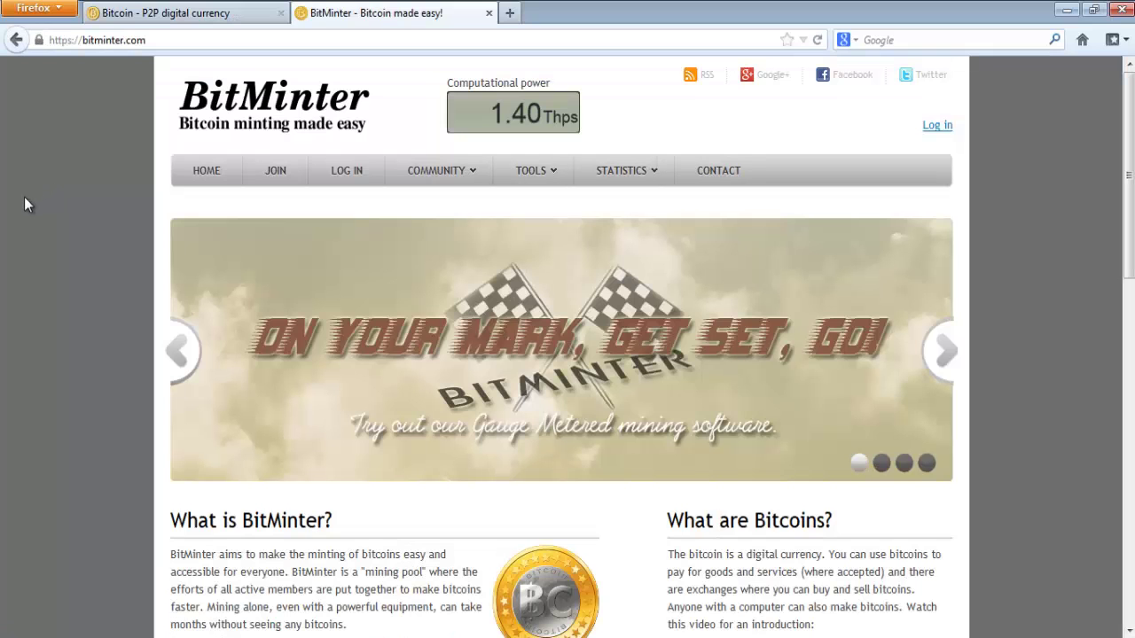
# Log in to BitMinter through the Google OpenID option on the login page.
pyautogui.scroll(-3, 1, 248)
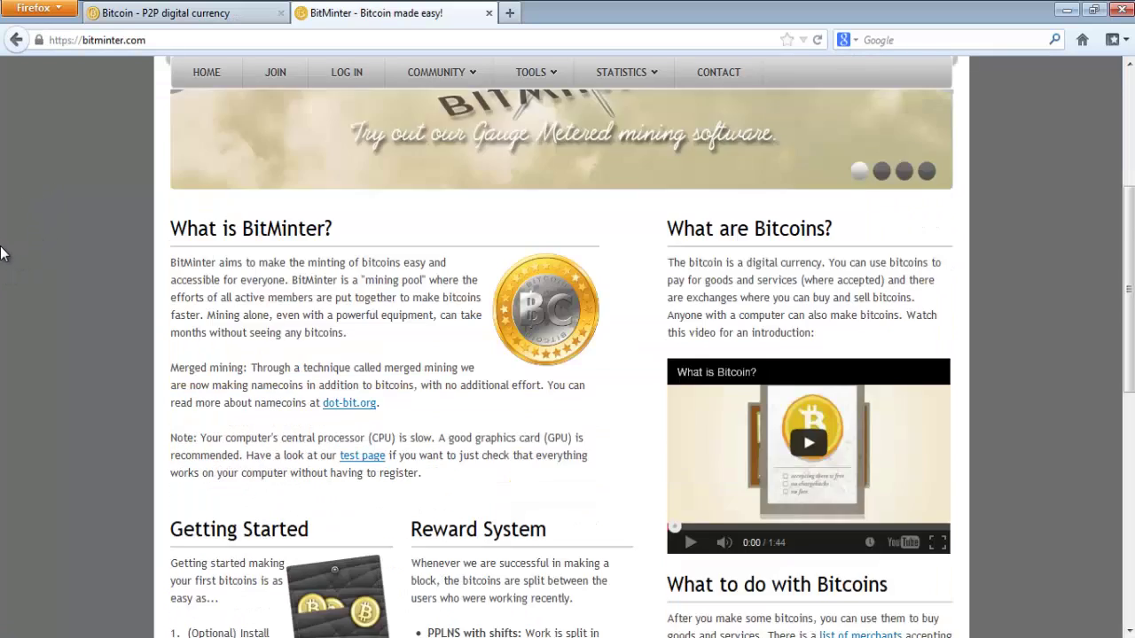
pyautogui.scroll(3, 35, 208)
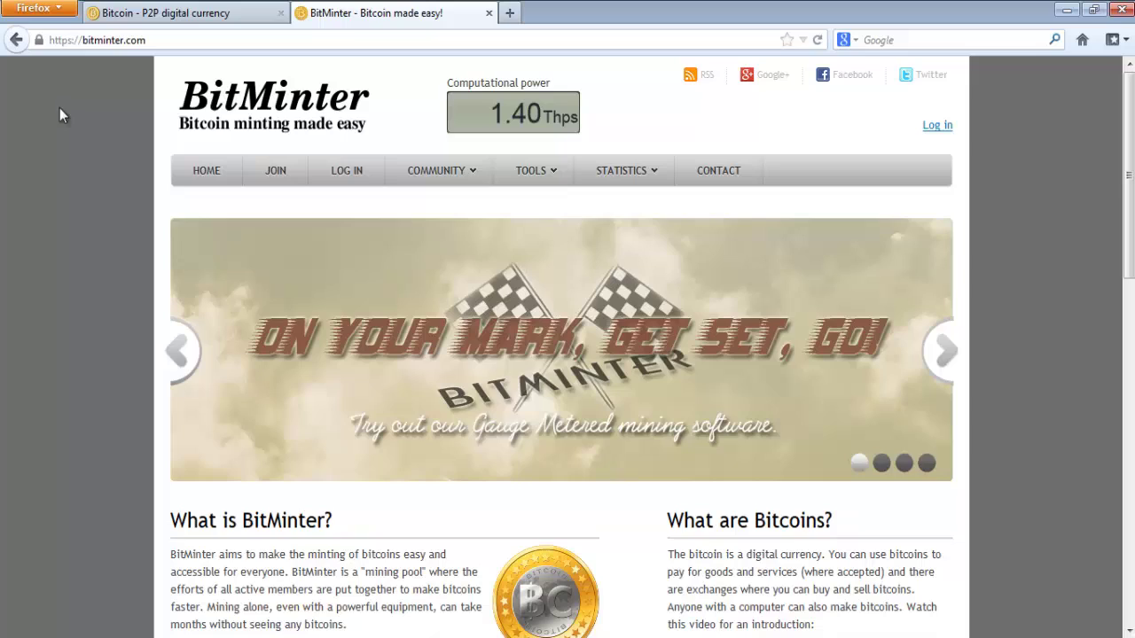
pyautogui.scroll(-4, 152, 198)
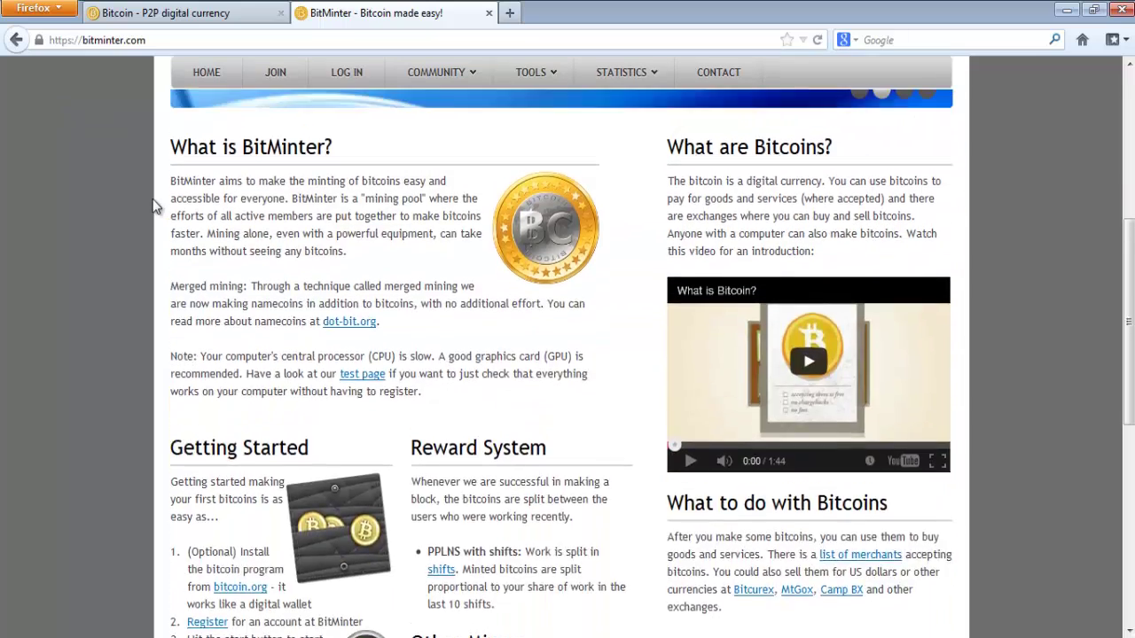
pyautogui.scroll(3, 153, 198)
pyautogui.scroll(2, 153, 198)
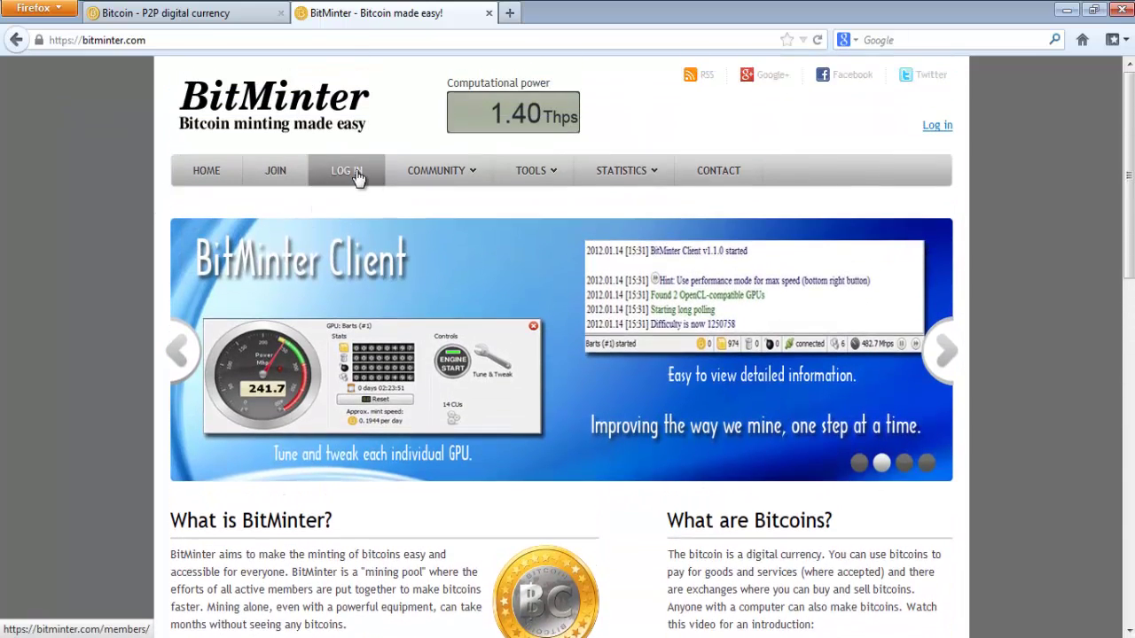
pyautogui.click(347, 174)
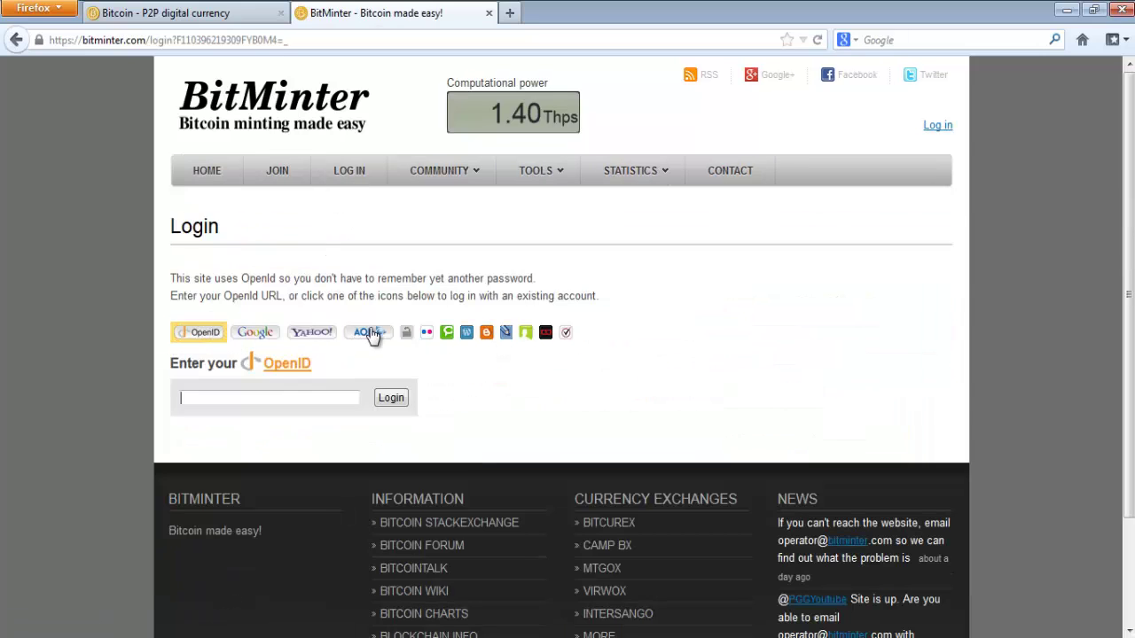
pyautogui.click(173, 344)
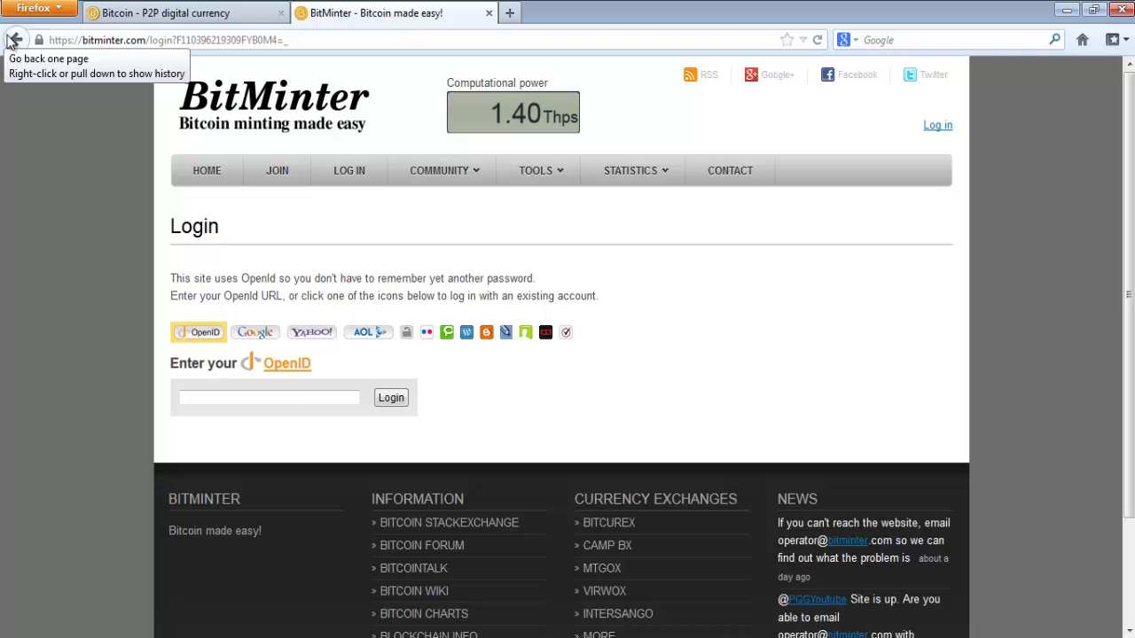
pyautogui.click(262, 337)
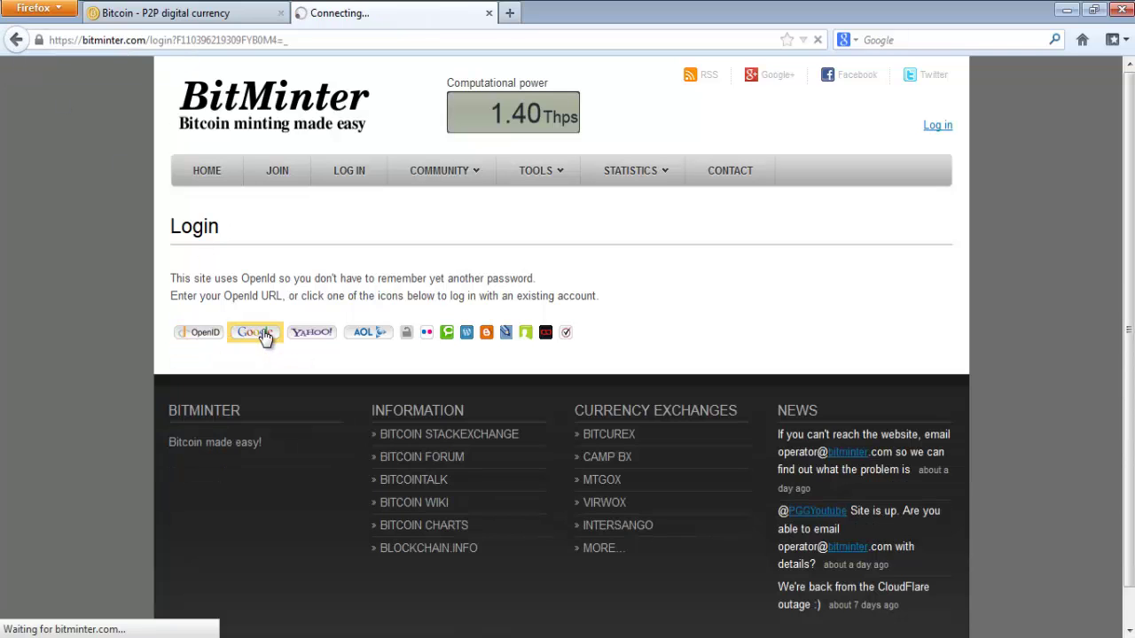
# Open the Workers page from the MY ACCOUNT menu.
pyautogui.scroll(-5, 93, 266)
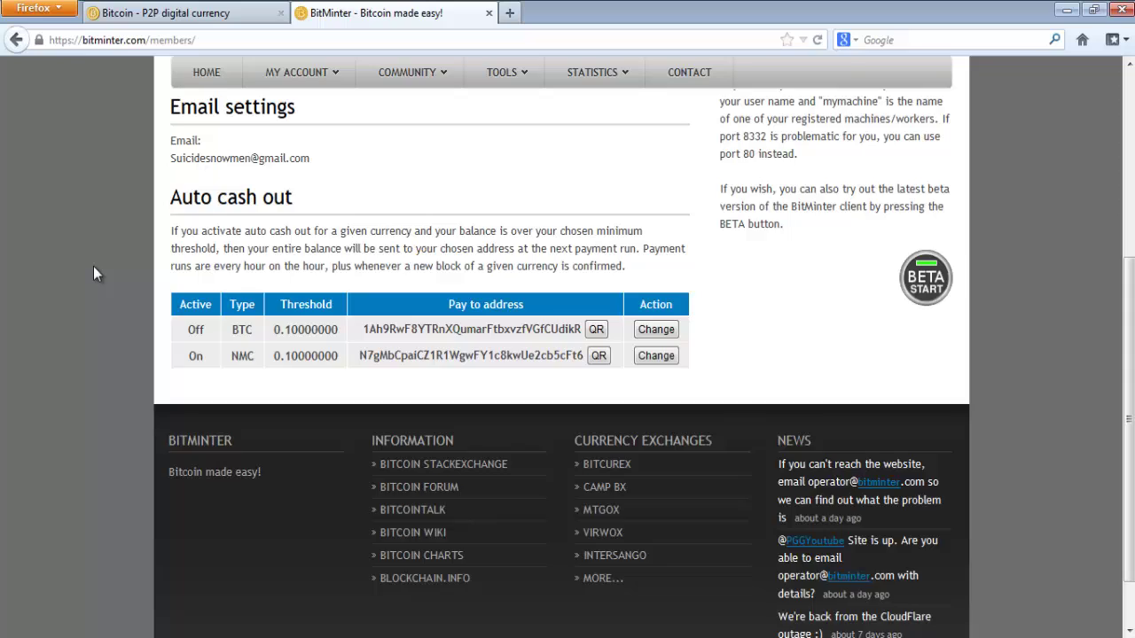
pyautogui.scroll(6, 93, 266)
pyautogui.scroll(-1, 94, 266)
pyautogui.scroll(1, 94, 260)
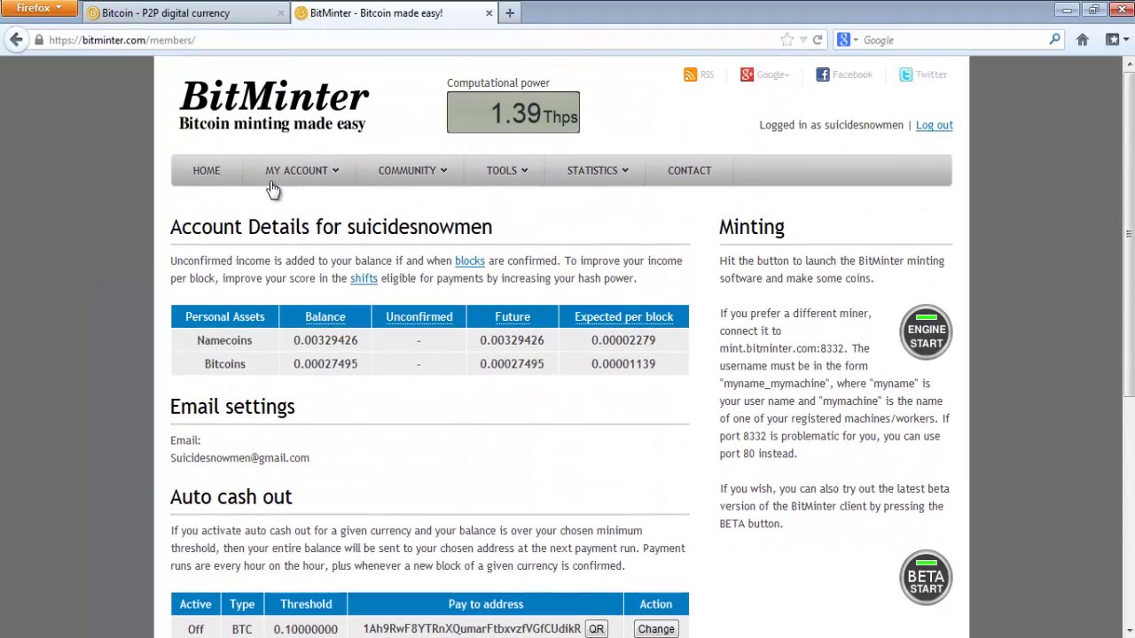
pyautogui.moveTo(303, 185)
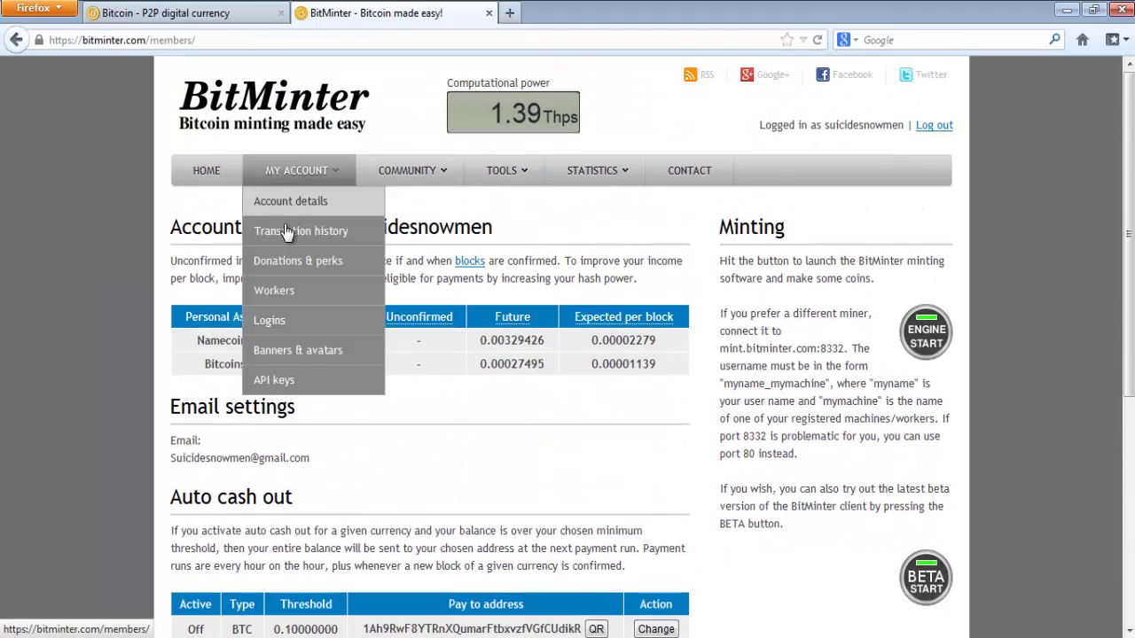
pyautogui.click(291, 299)
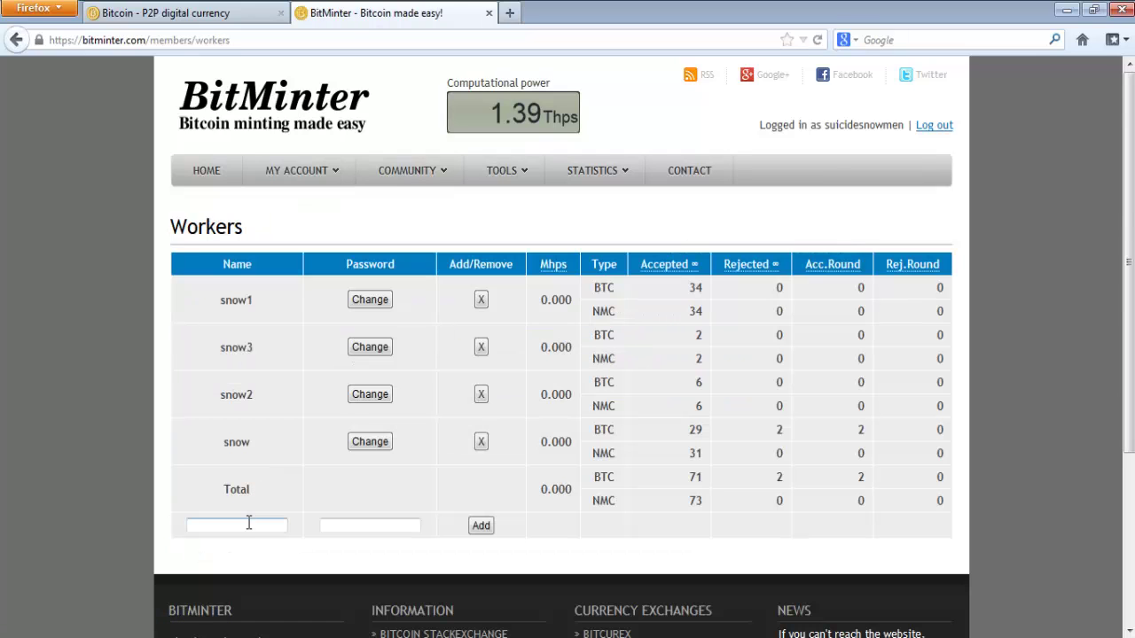
# Begin entering 'pot' as a new worker name, then clear it.
pyautogui.click(249, 524)
pyautogui.write('pot')
pyautogui.press('BackSpace')
pyautogui.press('BackSpace')
pyautogui.scroll(-2, 61, 350)
pyautogui.scroll(2, 108, 277)
# Save the BitMinter Client Latest (auto update) launcher and open bitminter(1).jnlp from Downloads.
pyautogui.moveTo(530, 172)
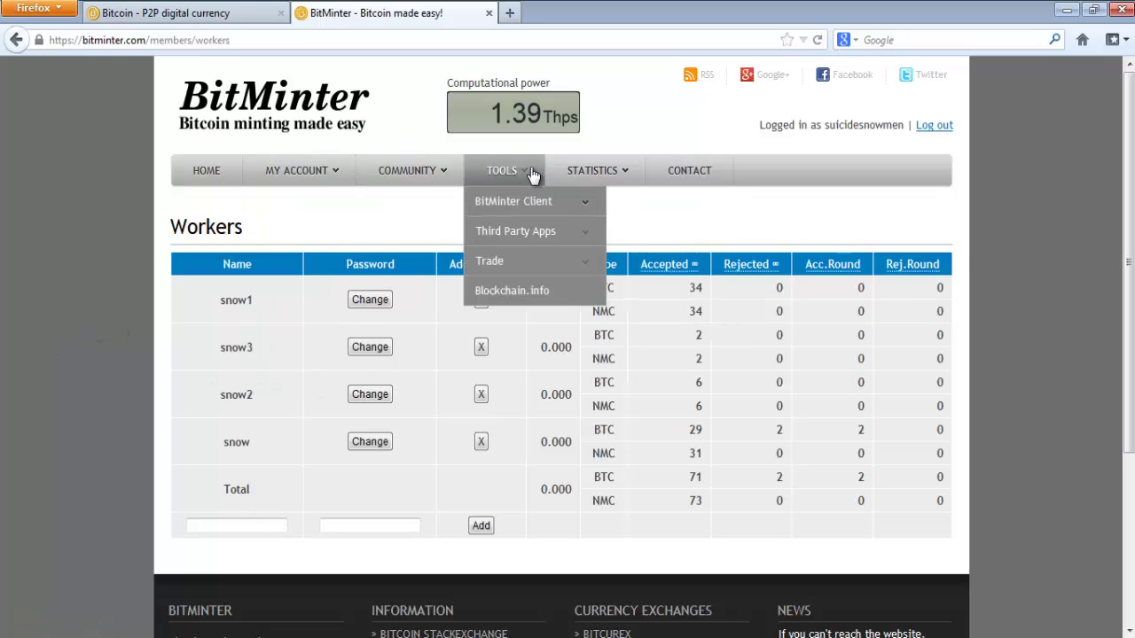
pyautogui.moveTo(525, 200)
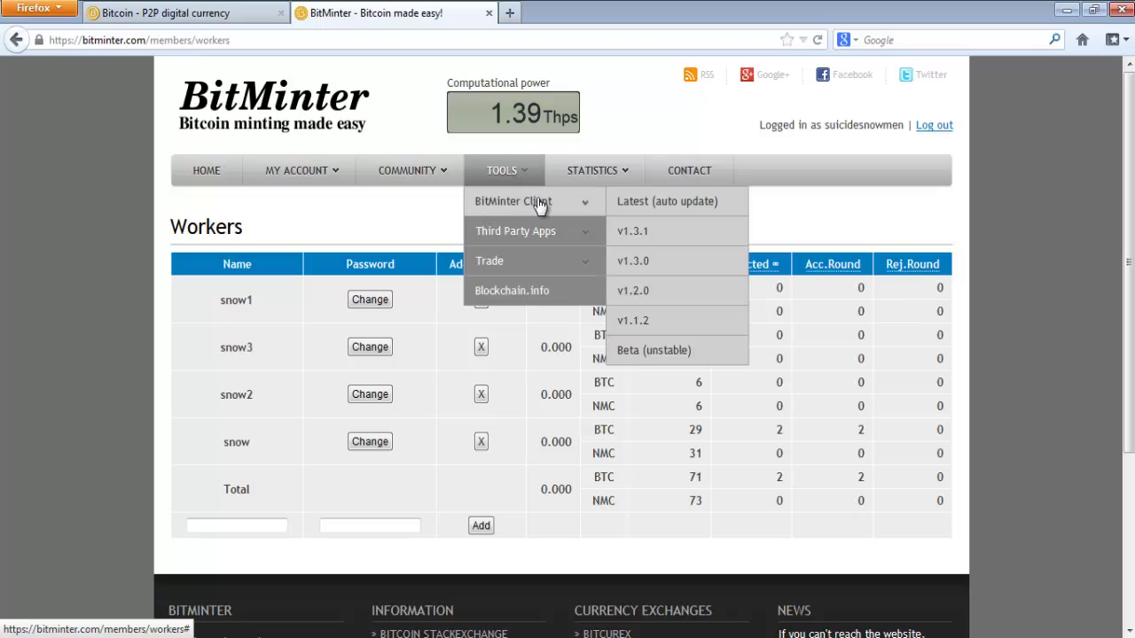
pyautogui.click(652, 206)
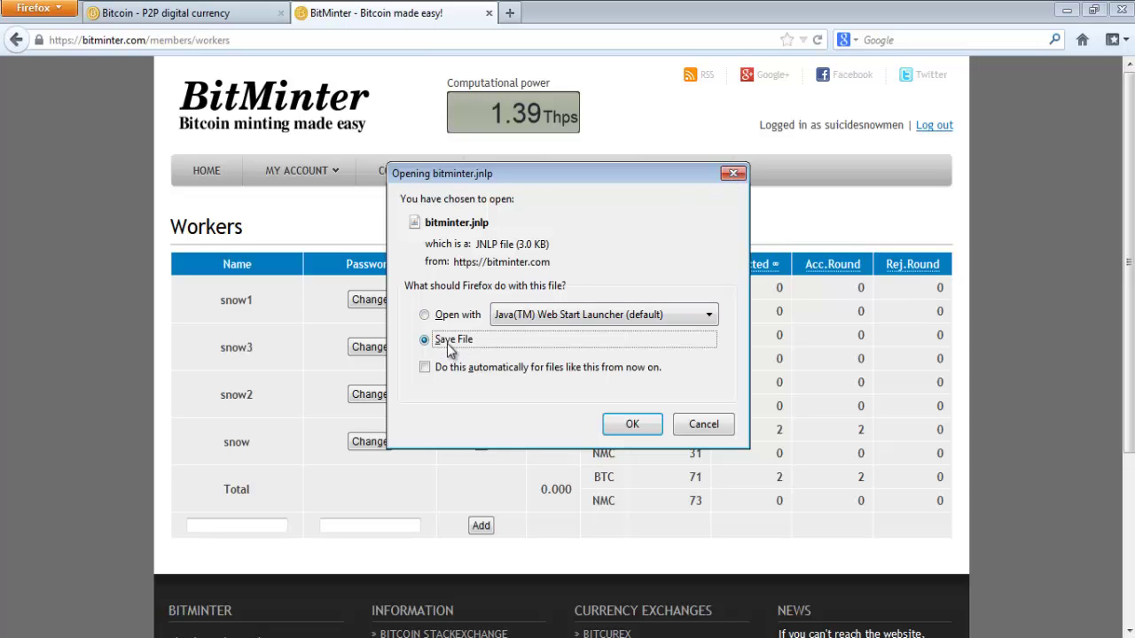
pyautogui.click(734, 174)
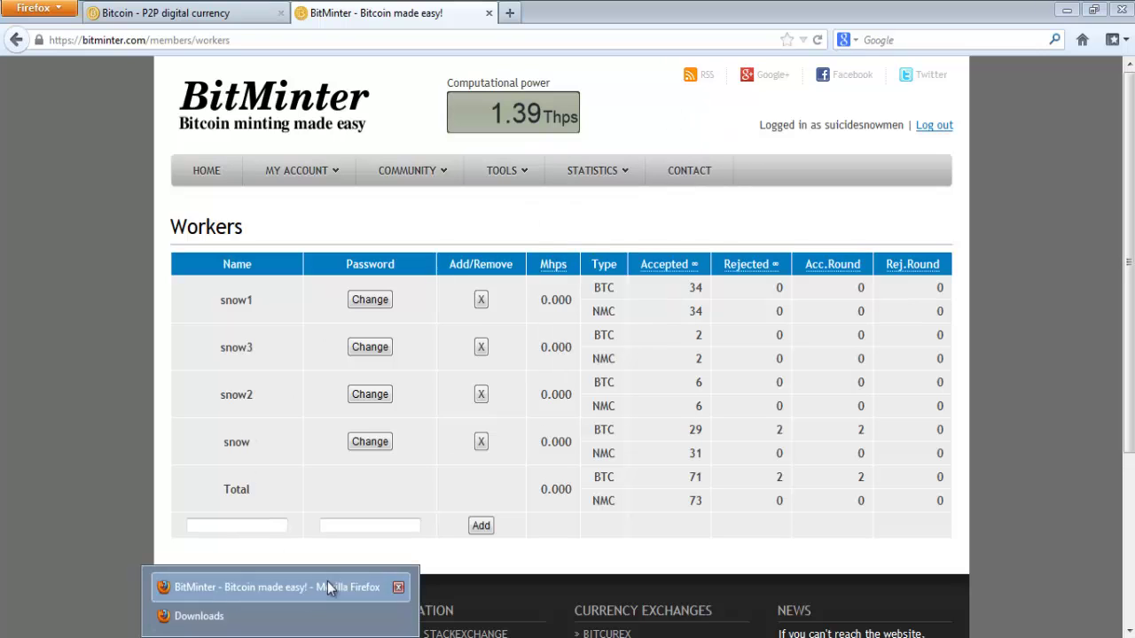
pyautogui.click(282, 618)
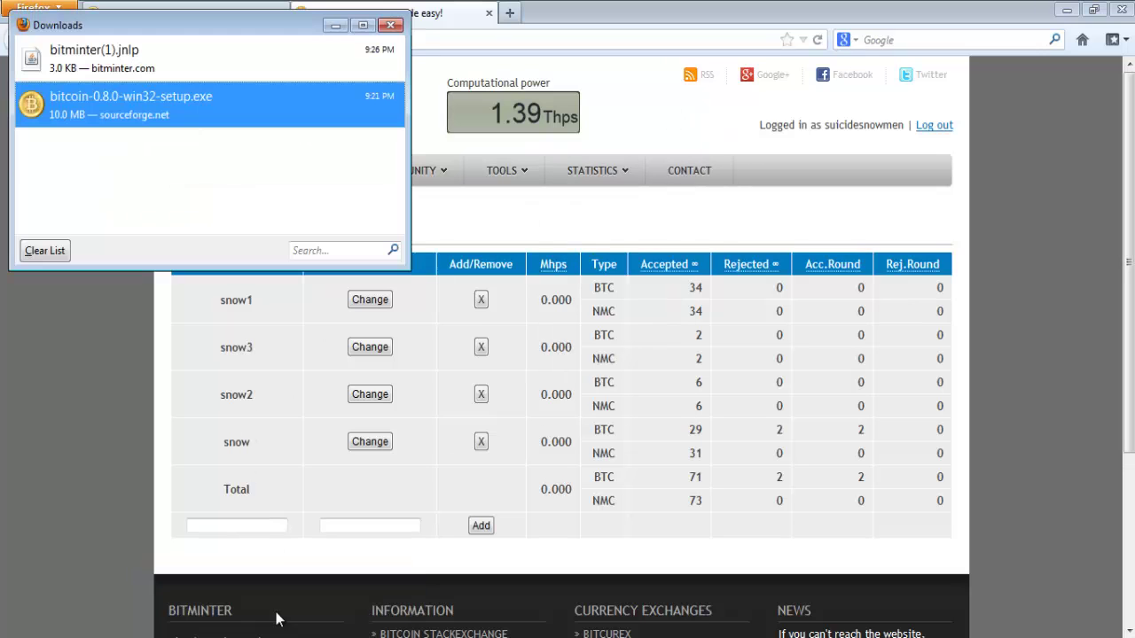
pyautogui.doubleClick(97, 51)
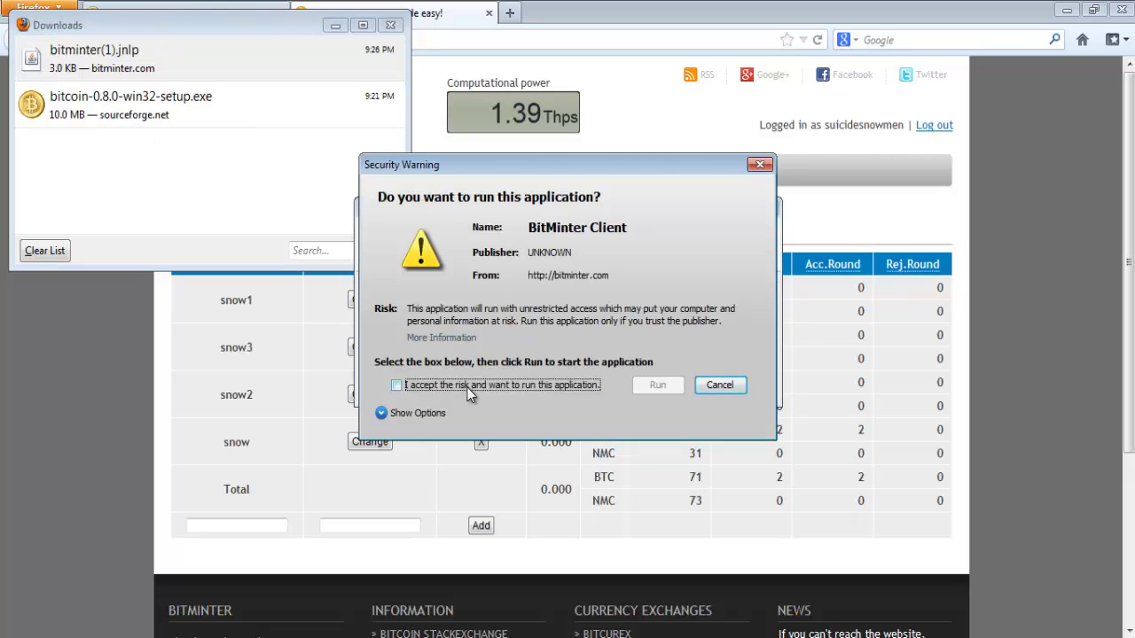
# Accept the risk and run BitMinter Client, then stop the CPU engine at 0.00 hps.
pyautogui.click(467, 388)
pyautogui.click(667, 392)
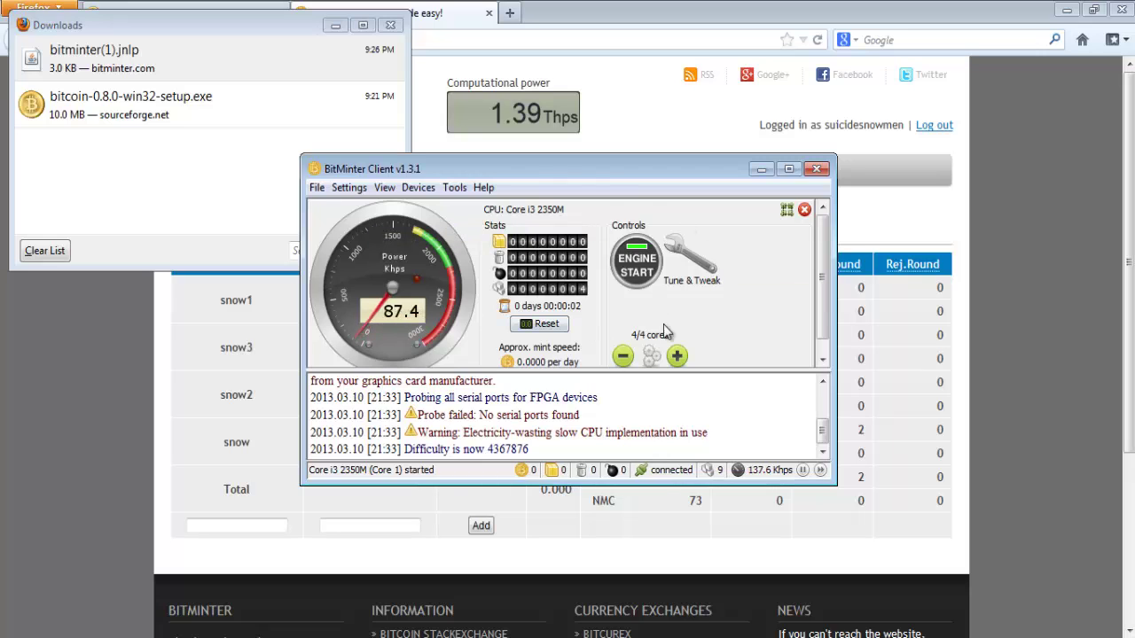
pyautogui.click(637, 270)
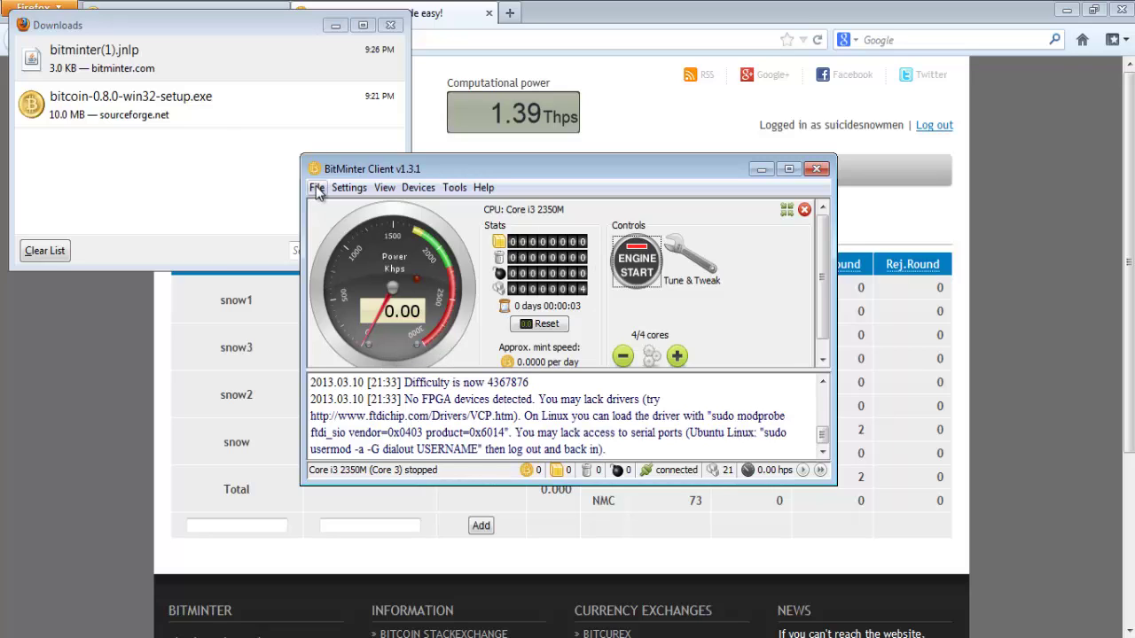
# Verify the Settings > Account user name against the website and proceed.
pyautogui.click(351, 188)
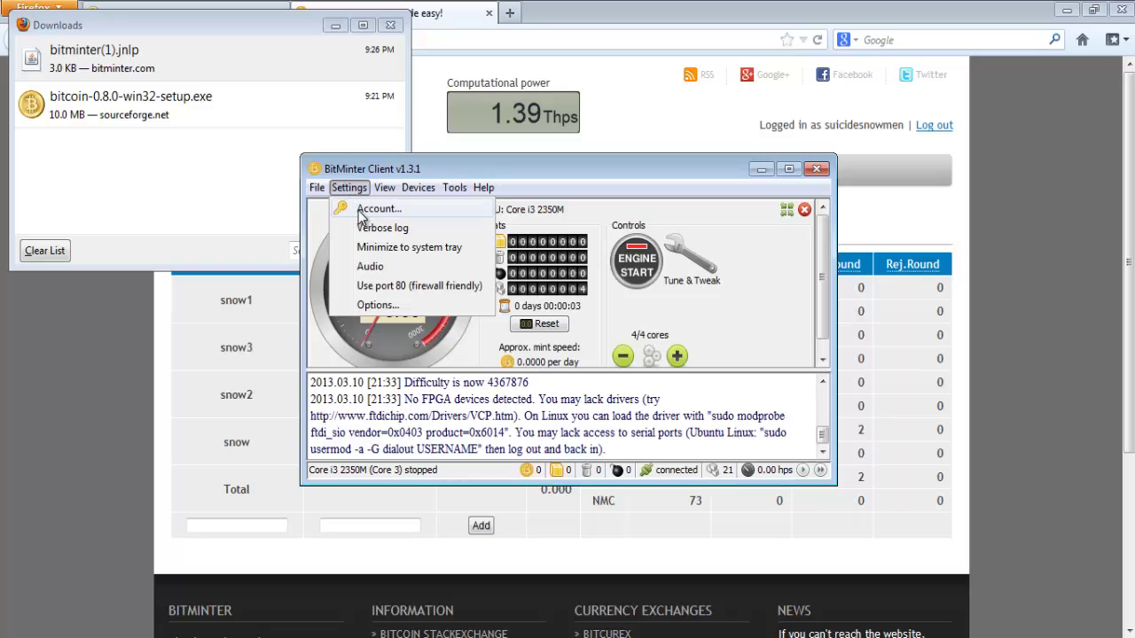
pyautogui.click(364, 213)
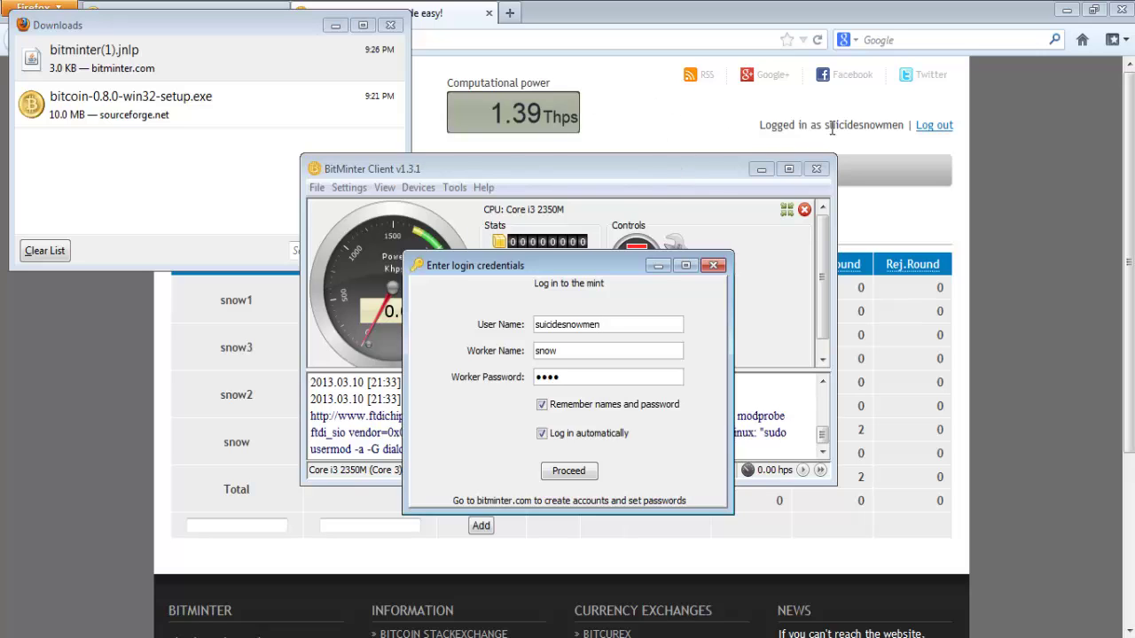
pyautogui.moveTo(826, 128); pyautogui.dragTo(903, 124)
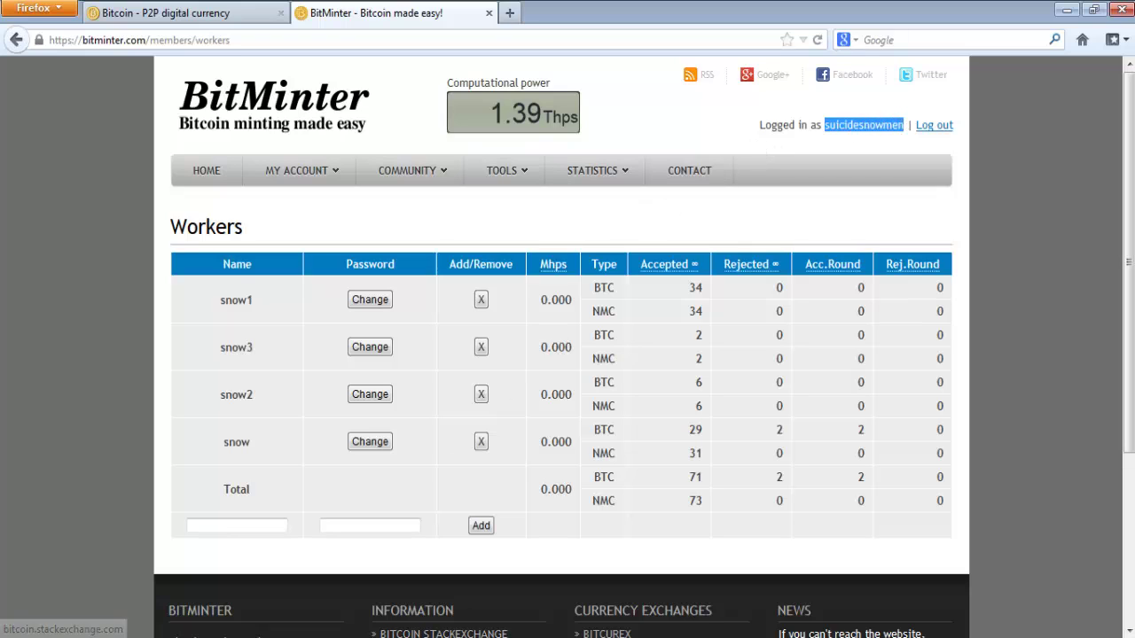
pyautogui.moveTo(486, 637)
pyautogui.click(461, 614)
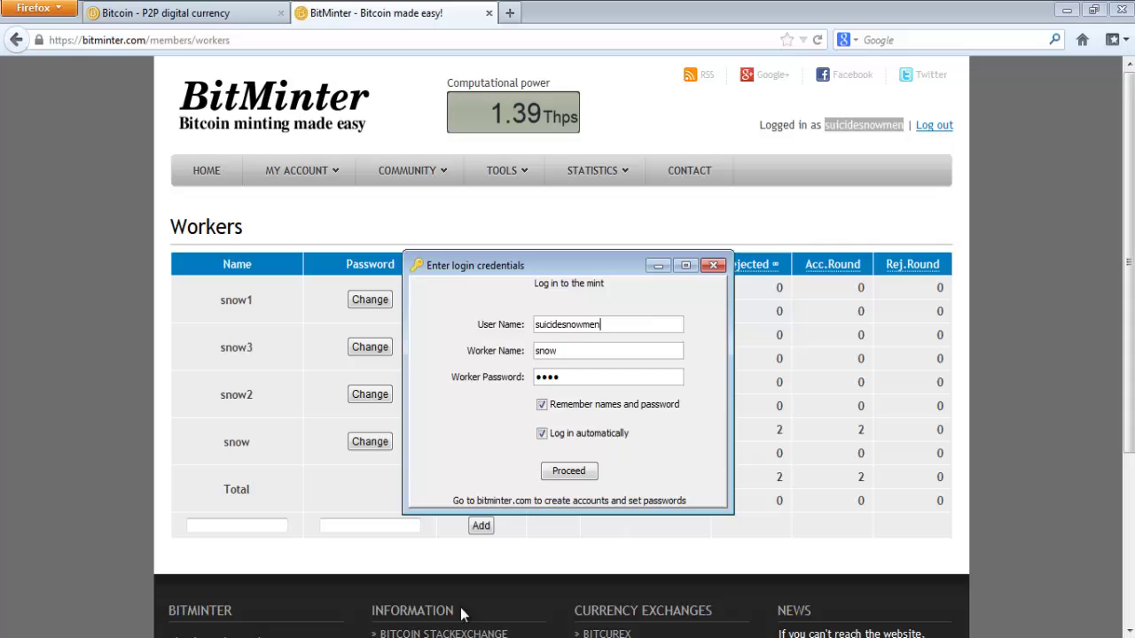
pyautogui.click(628, 323)
pyautogui.click(567, 472)
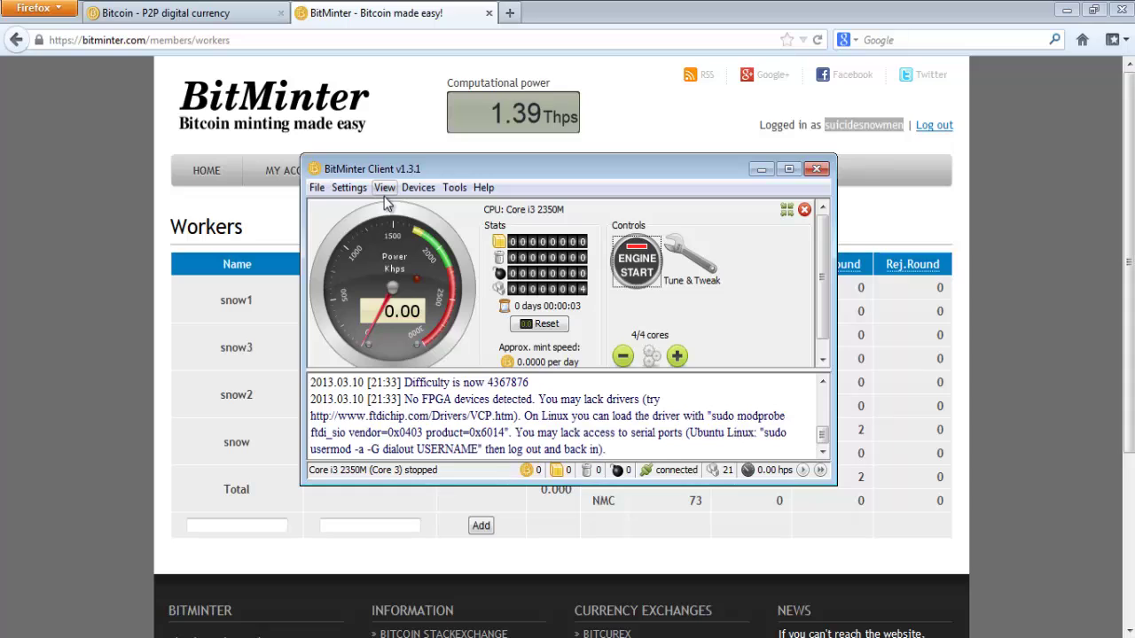
# Probe all ports for FPGAs, which reports no serial ports found.
pyautogui.click(415, 188)
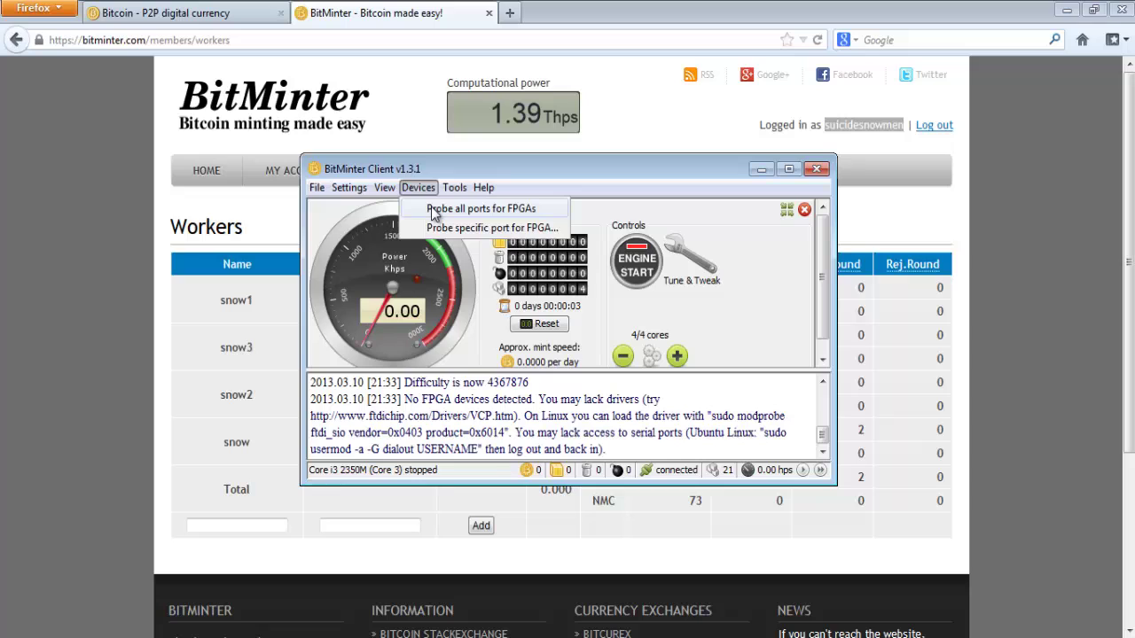
pyautogui.click(434, 211)
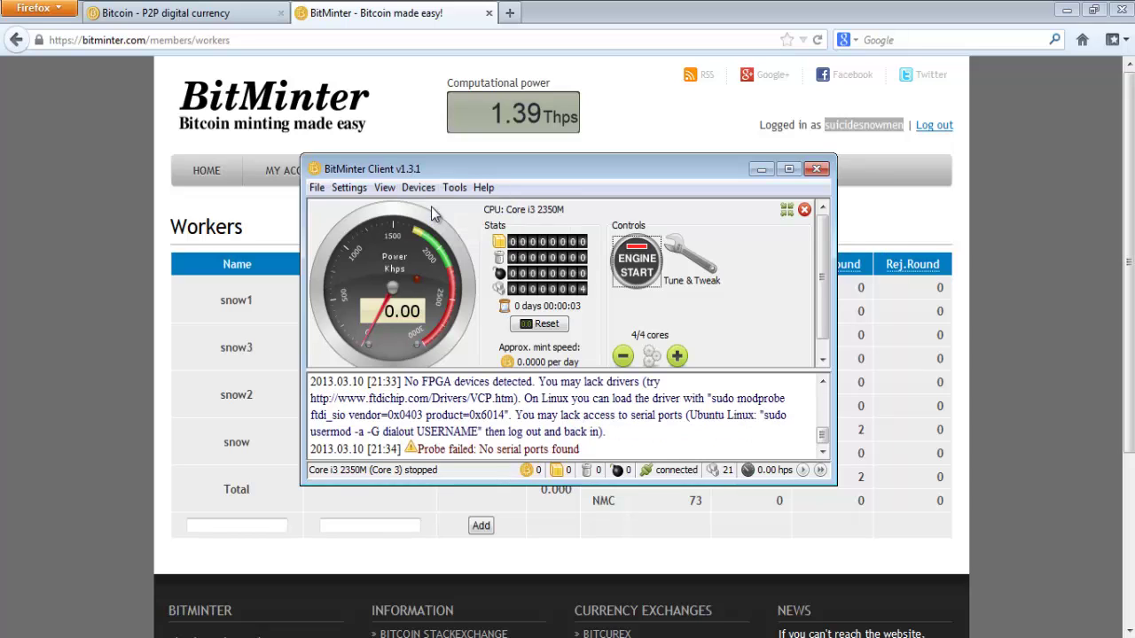
pyautogui.click(359, 191)
pyautogui.moveTo(454, 189)
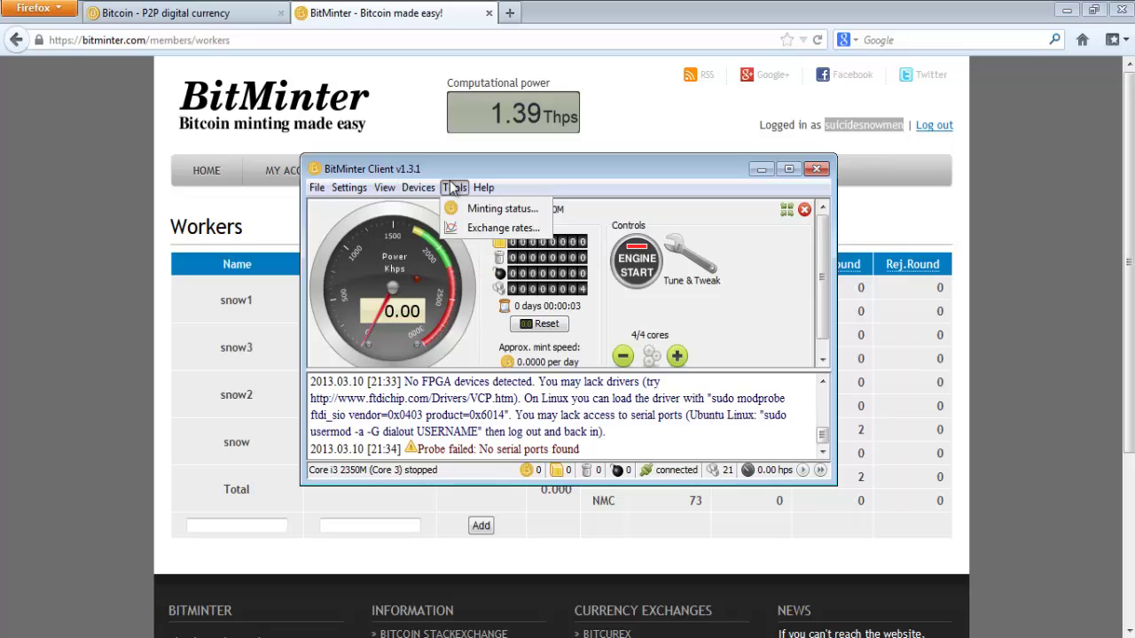
pyautogui.moveTo(359, 189)
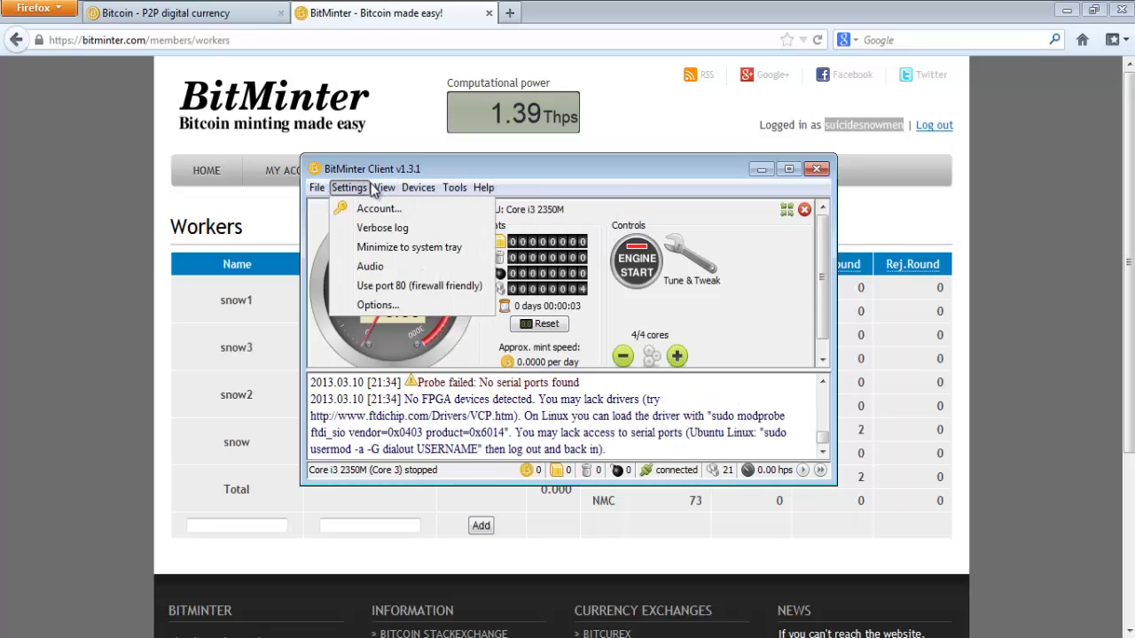
pyautogui.click(373, 304)
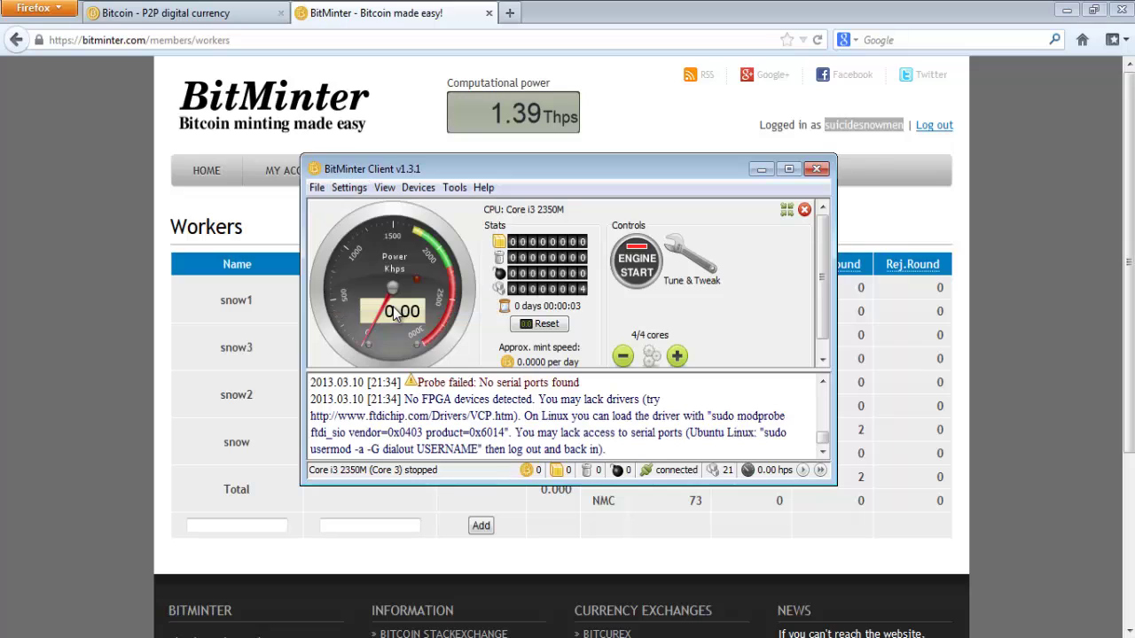
# Enable 'Log in automatically' in Options and restart CPU mining at about 246 Khps.
pyautogui.click(356, 187)
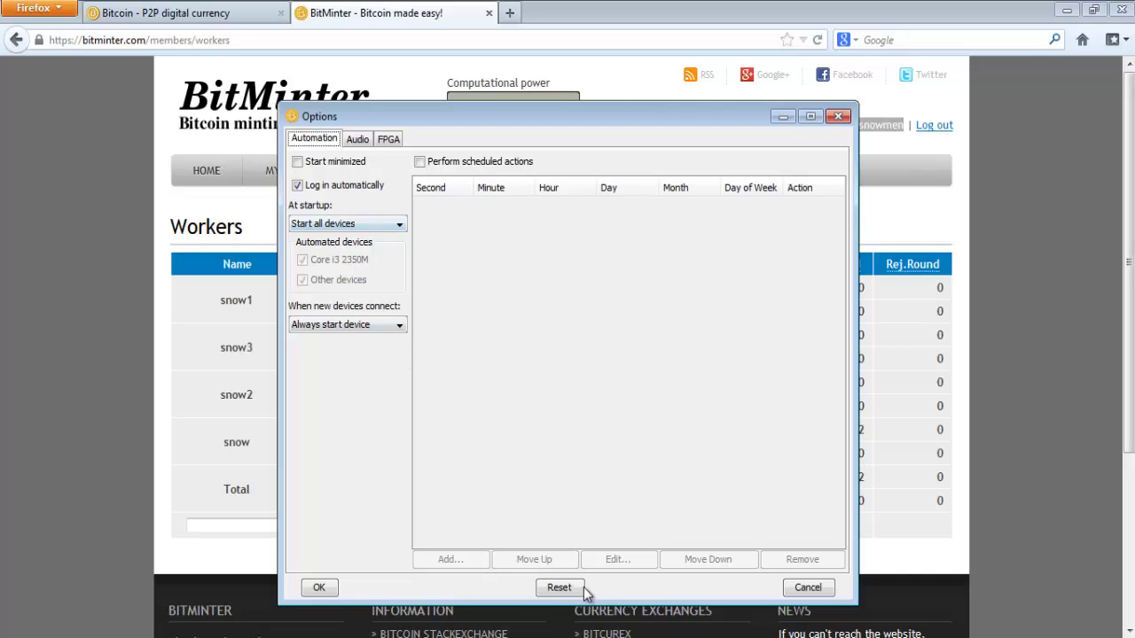
pyautogui.click(323, 590)
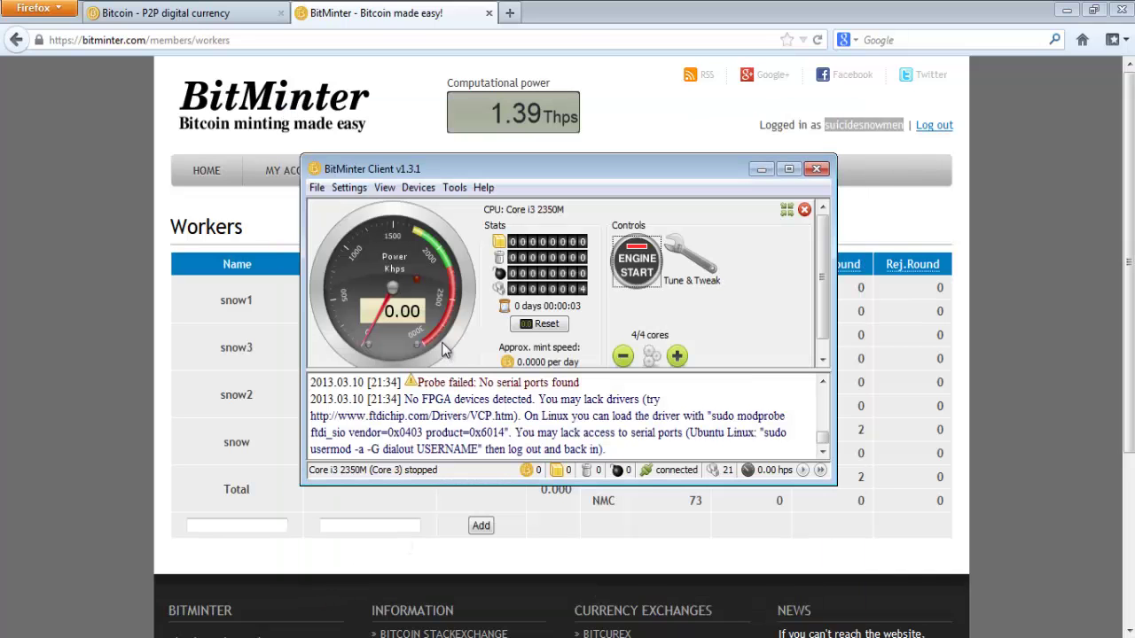
pyautogui.click(636, 263)
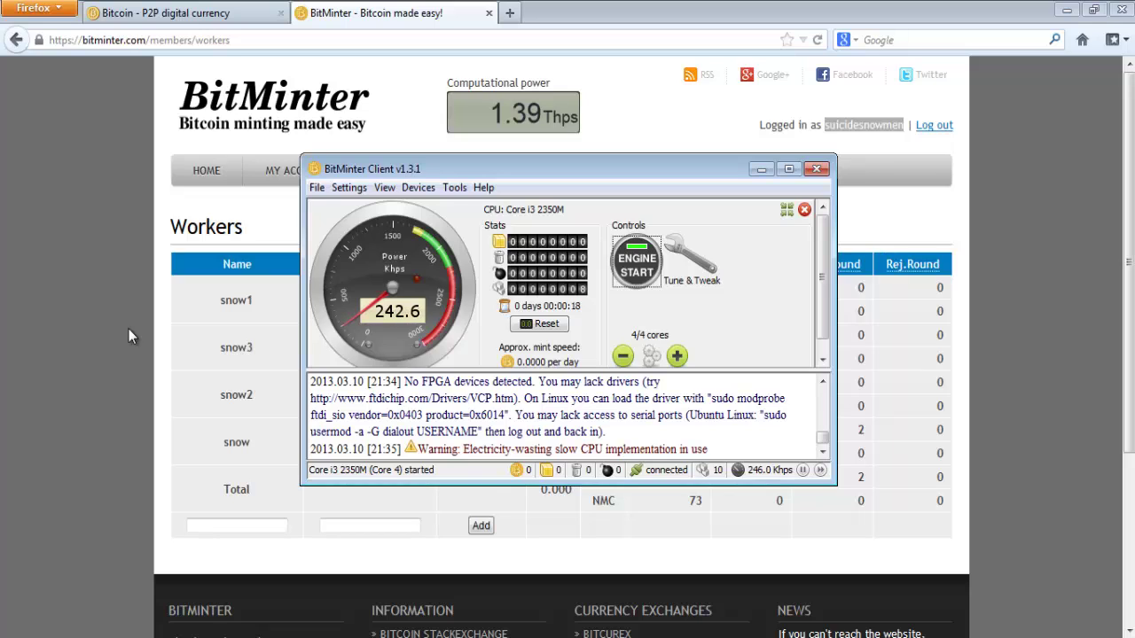
# Browse BitMinter Client's menus and rescan all ports for FPGA devices.
pyautogui.click(317, 188)
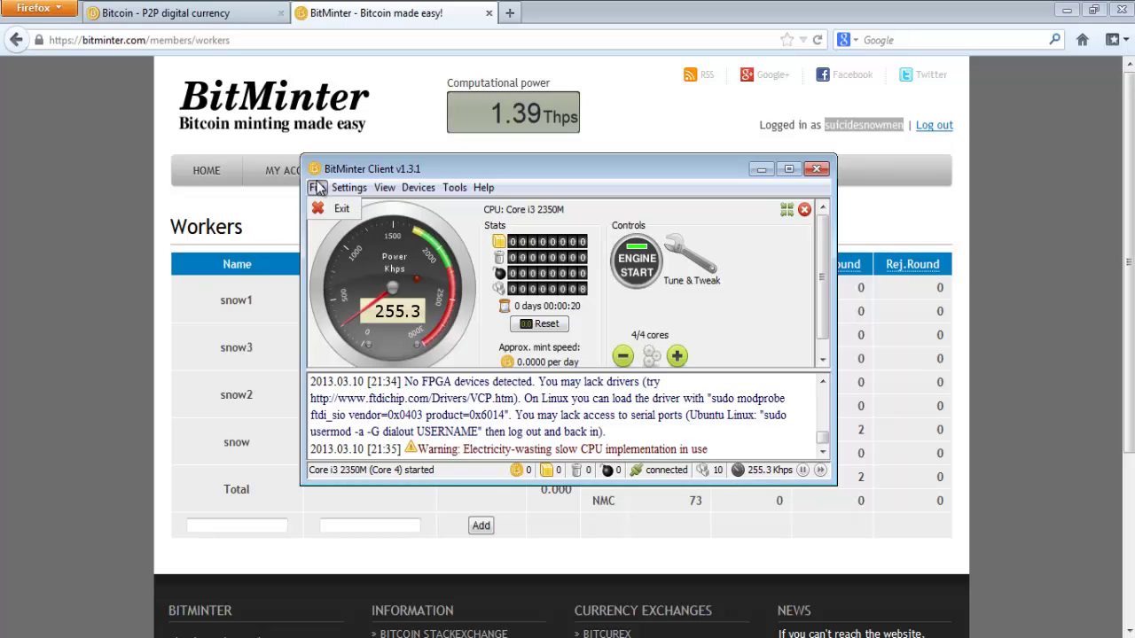
pyautogui.moveTo(347, 191)
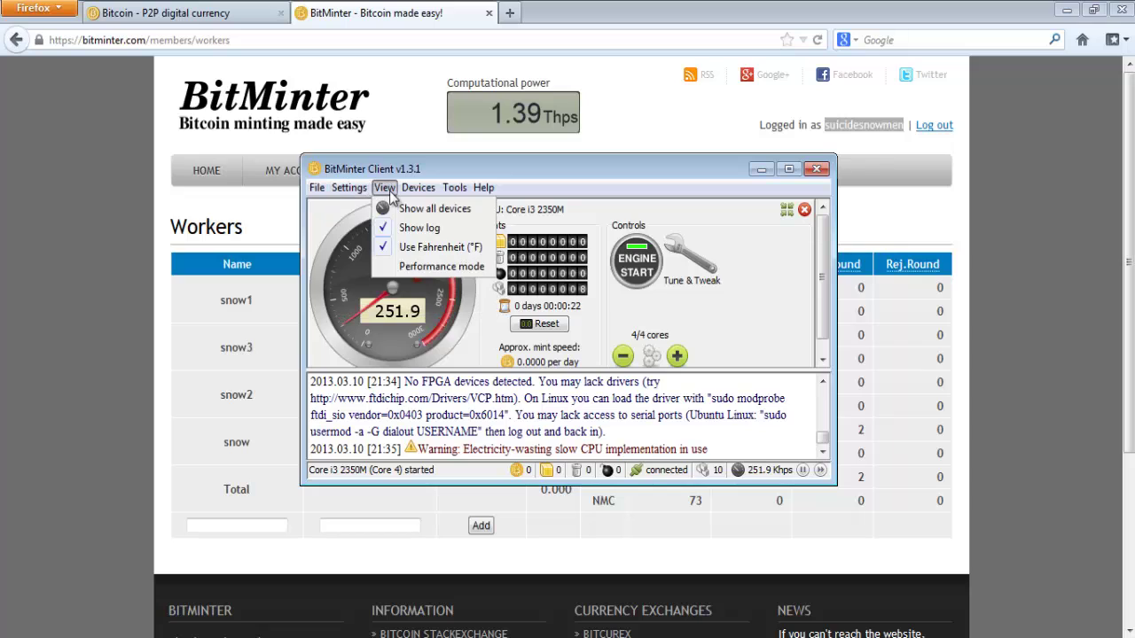
pyautogui.moveTo(413, 197)
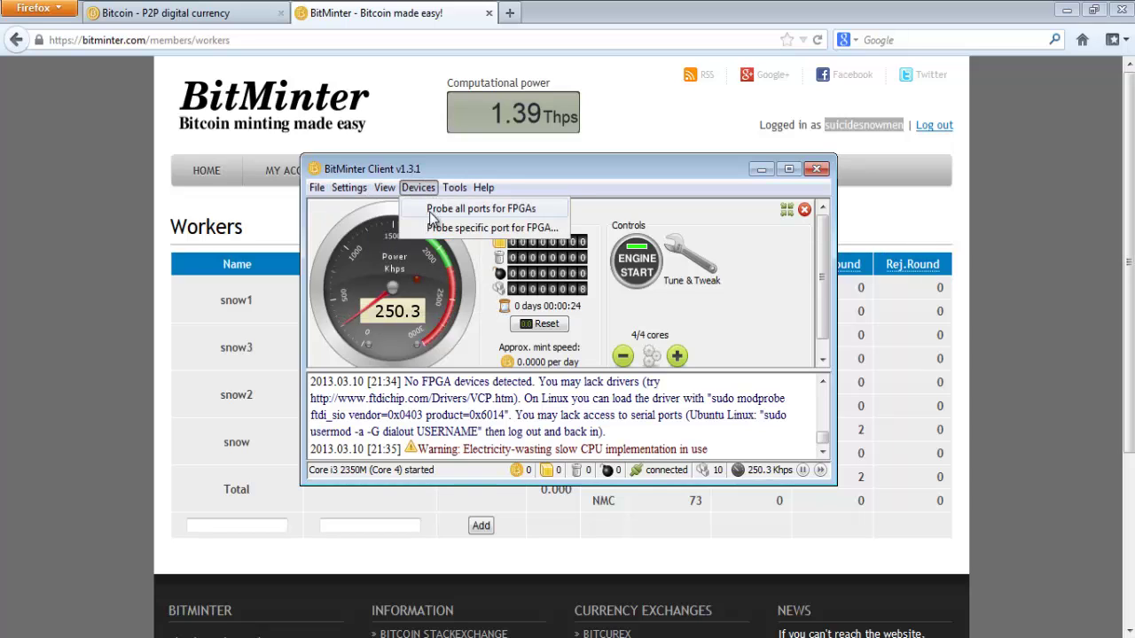
pyautogui.click(436, 218)
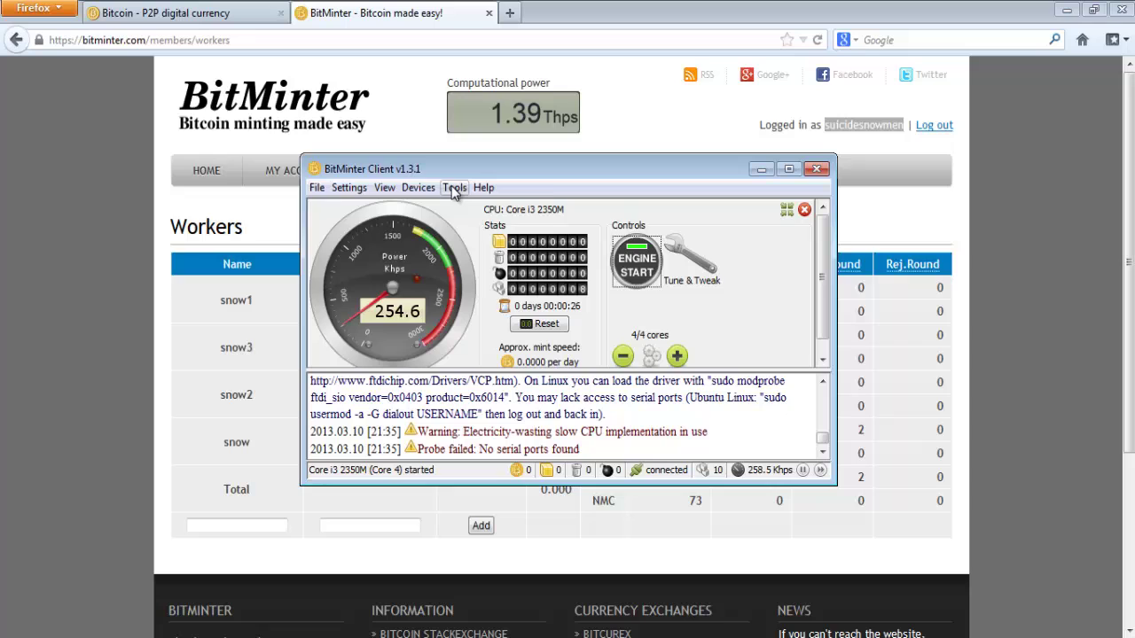
pyautogui.click(454, 190)
pyautogui.moveTo(349, 189)
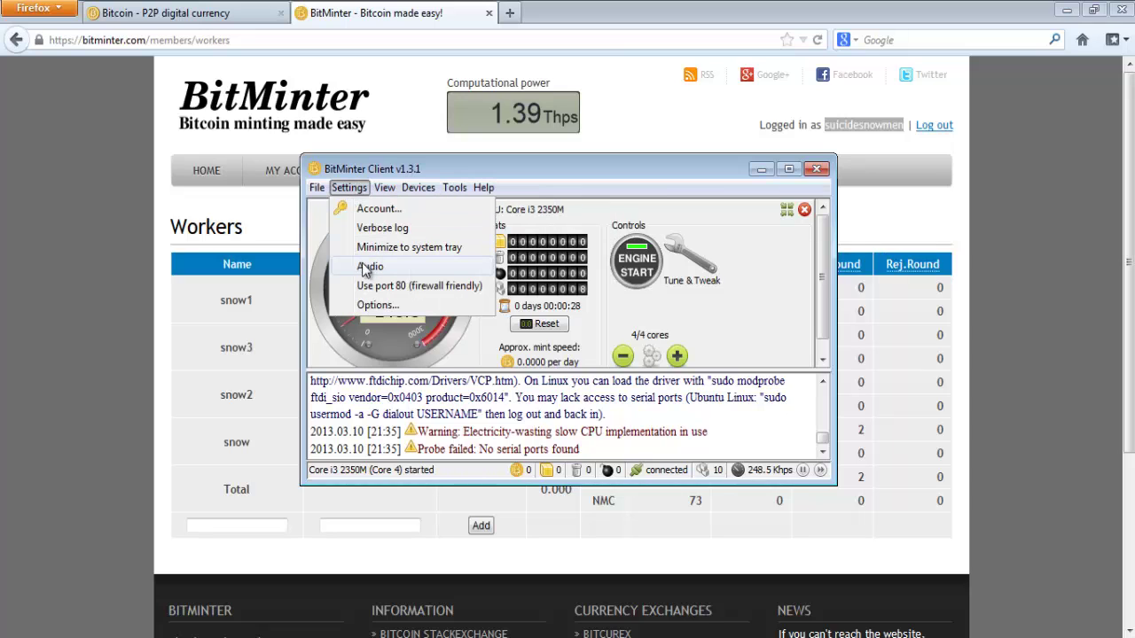
# In Options > Automation, keep Start all devices at startup and set new devices to Always start device.
pyautogui.click(368, 306)
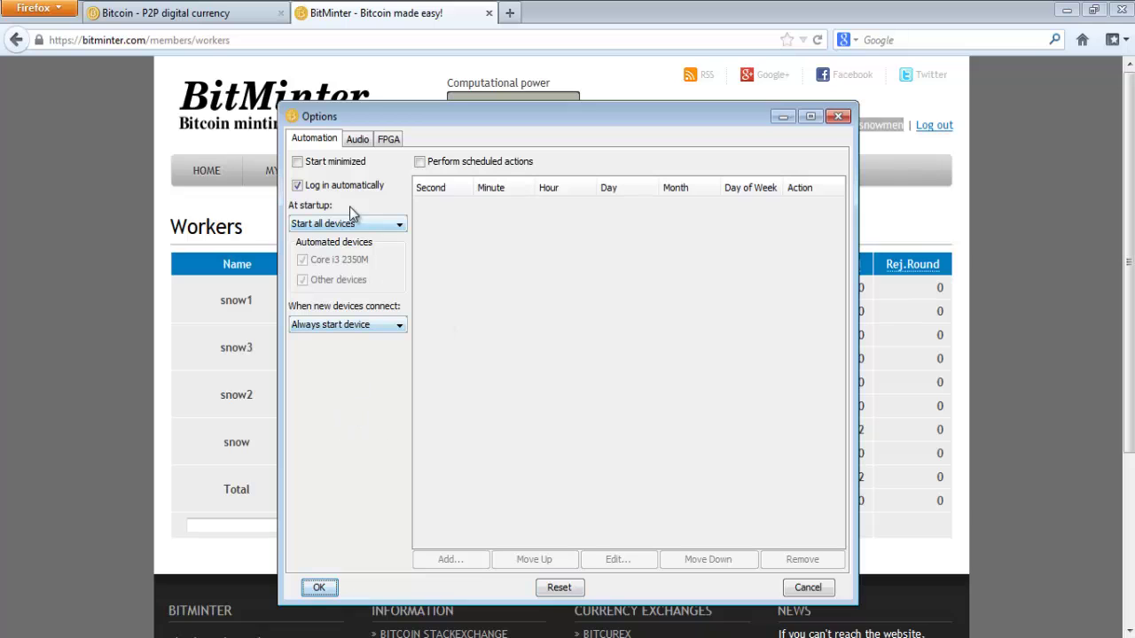
pyautogui.click(364, 139)
pyautogui.click(387, 140)
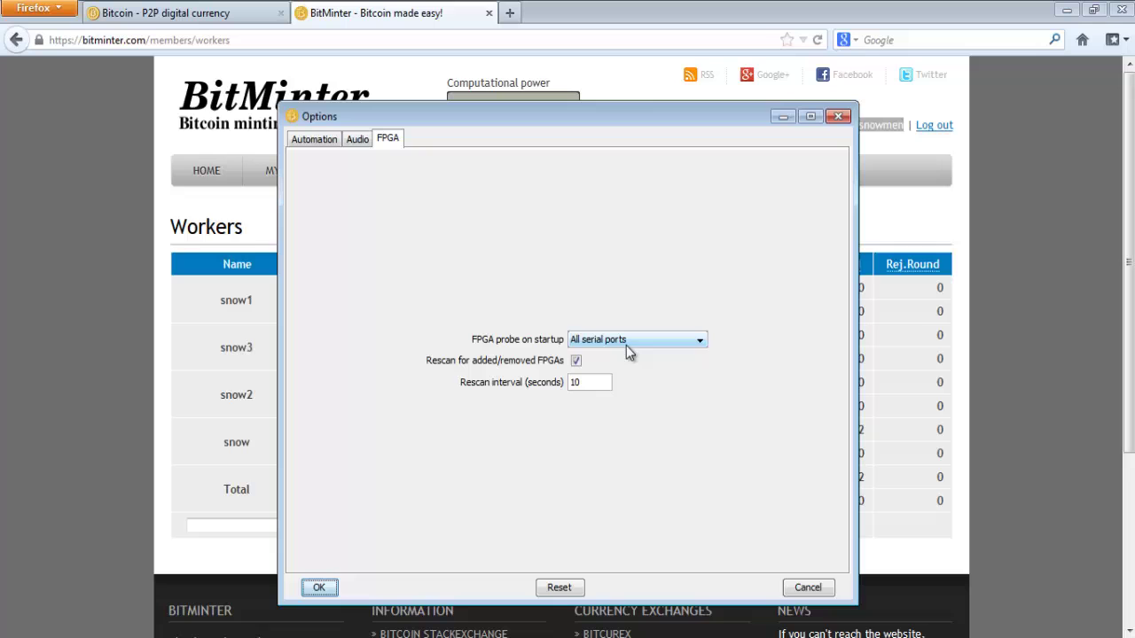
pyautogui.click(310, 140)
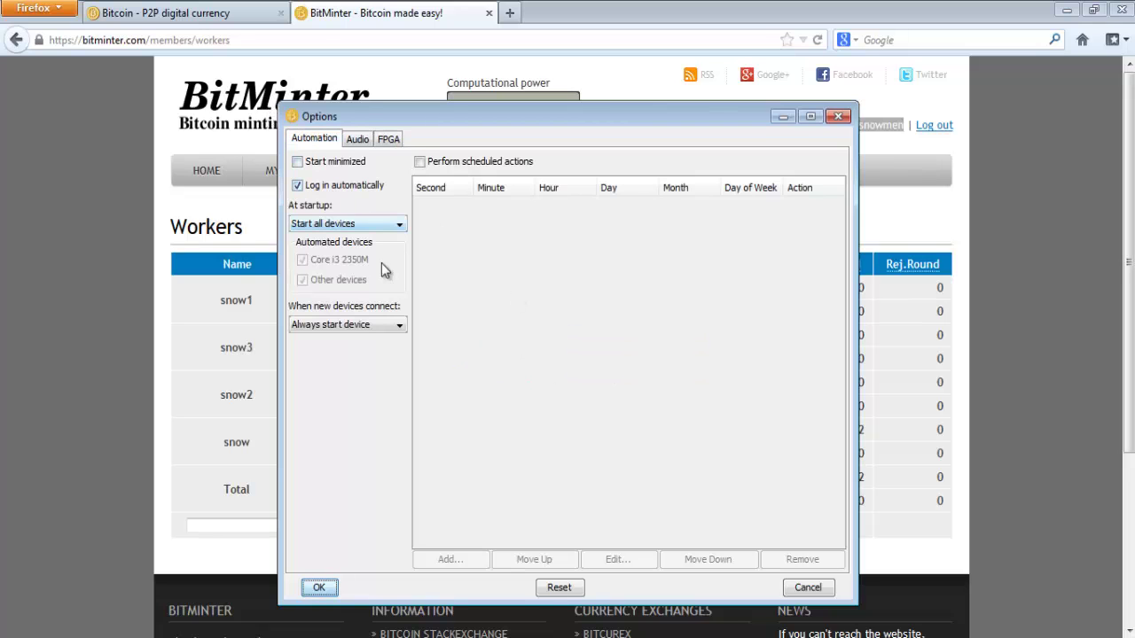
pyautogui.click(369, 226)
pyautogui.click(328, 255)
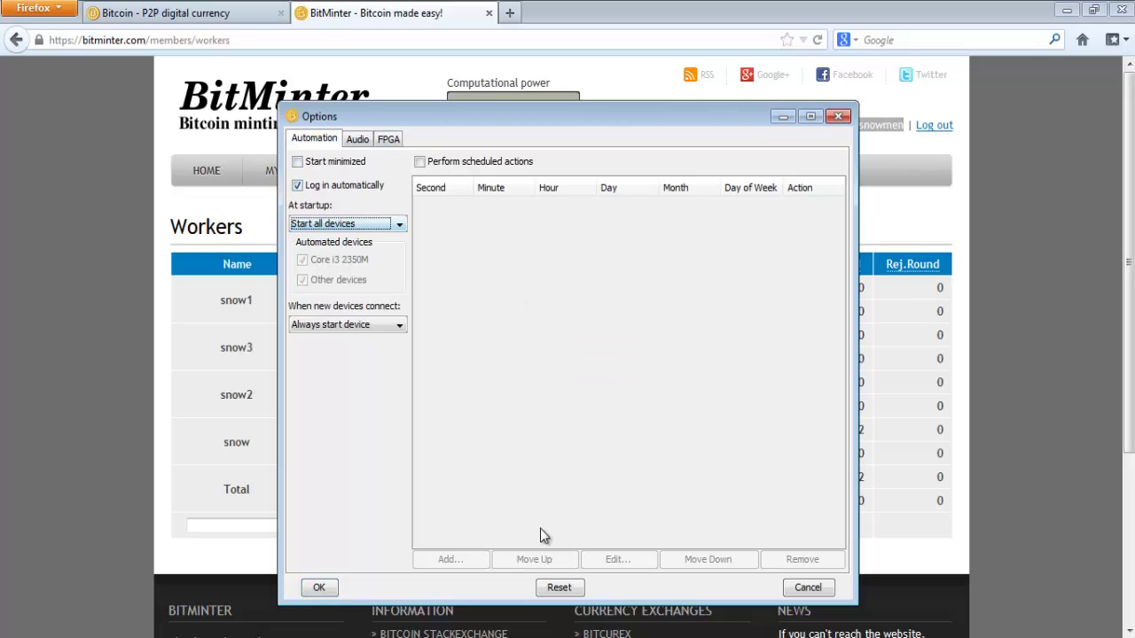
pyautogui.click(307, 326)
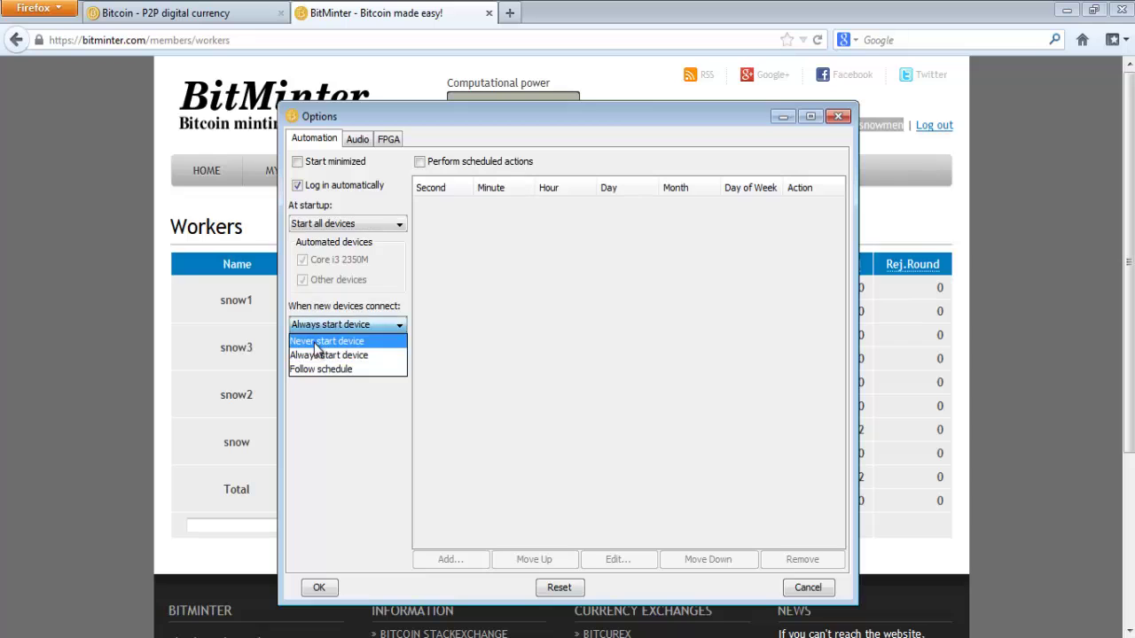
pyautogui.click(326, 341)
pyautogui.click(325, 330)
pyautogui.click(328, 355)
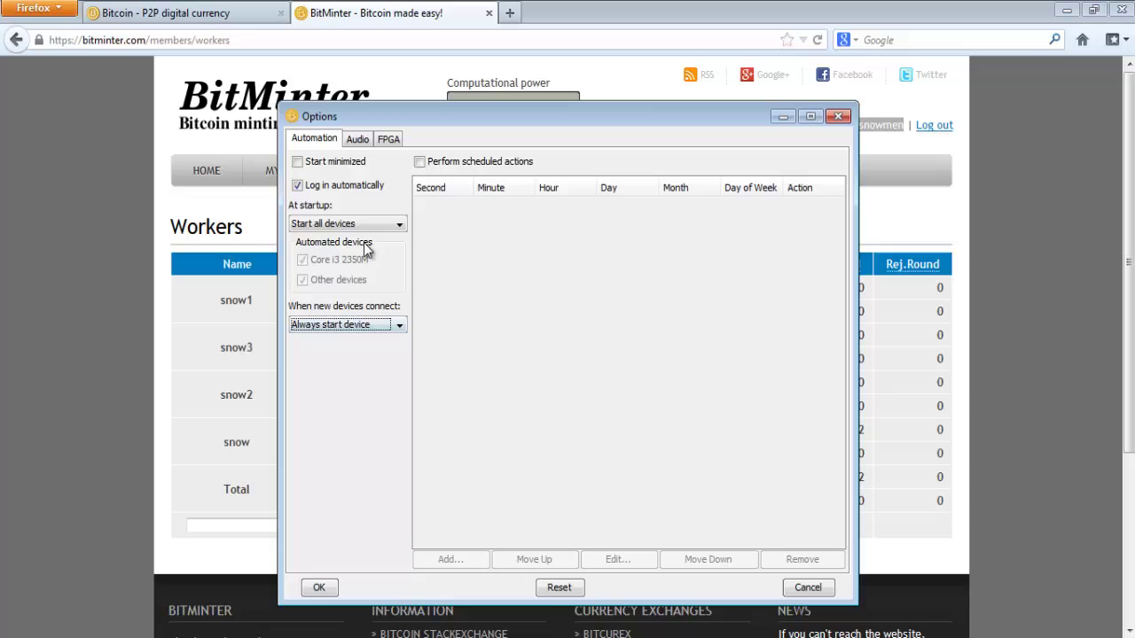
# Try Start only automated devices, then settle on Start all devices and save the options.
pyautogui.click(337, 223)
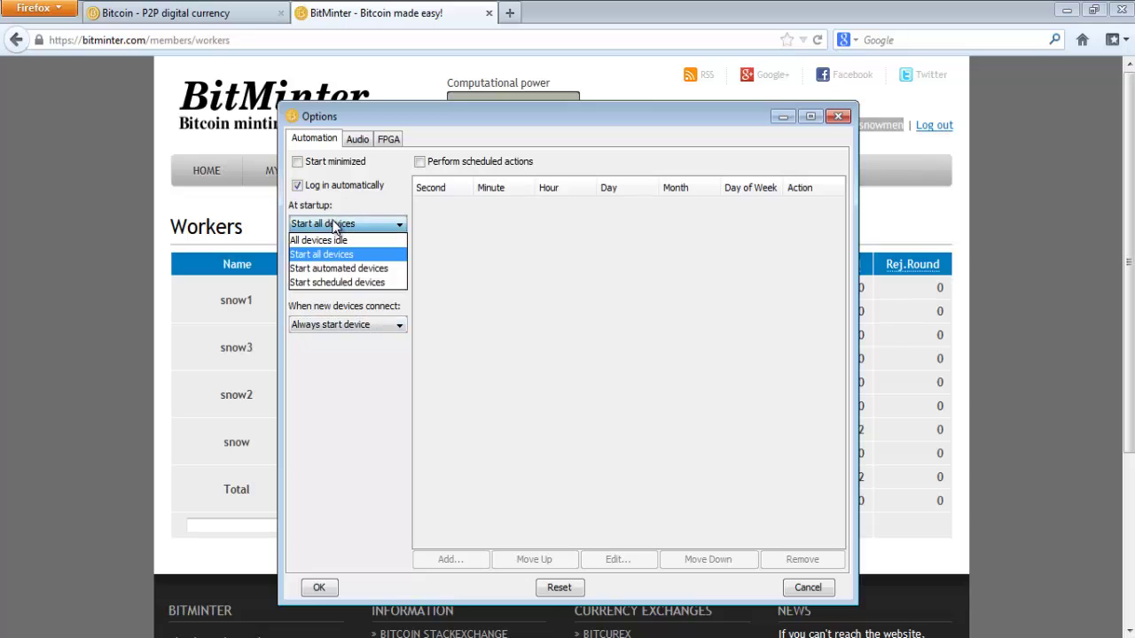
pyautogui.click(312, 275)
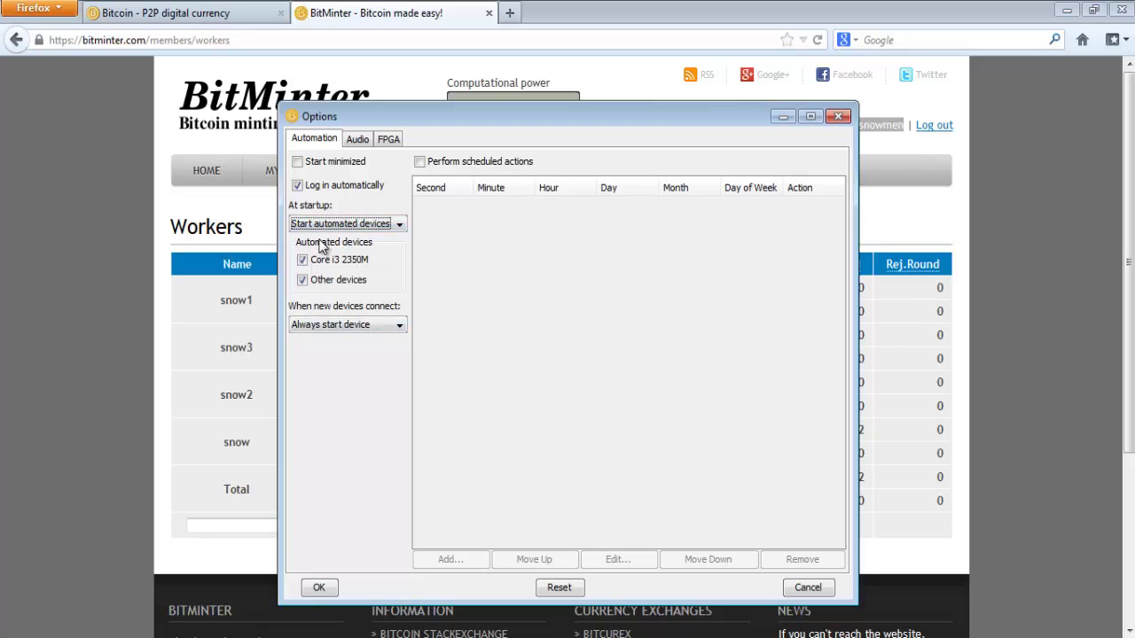
pyautogui.click(319, 223)
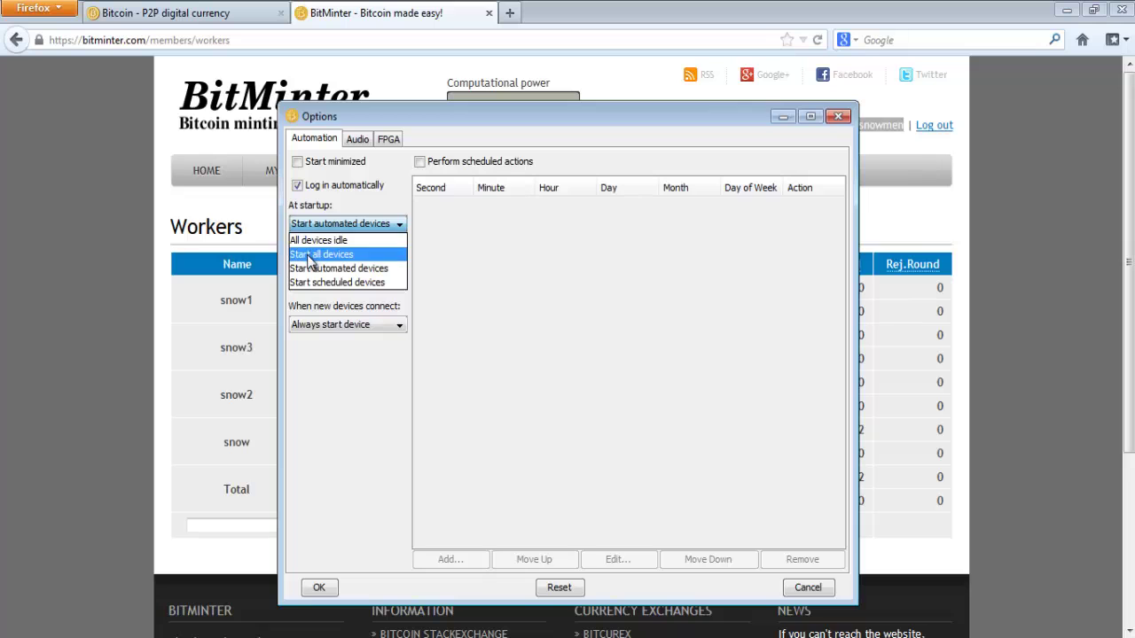
pyautogui.click(316, 254)
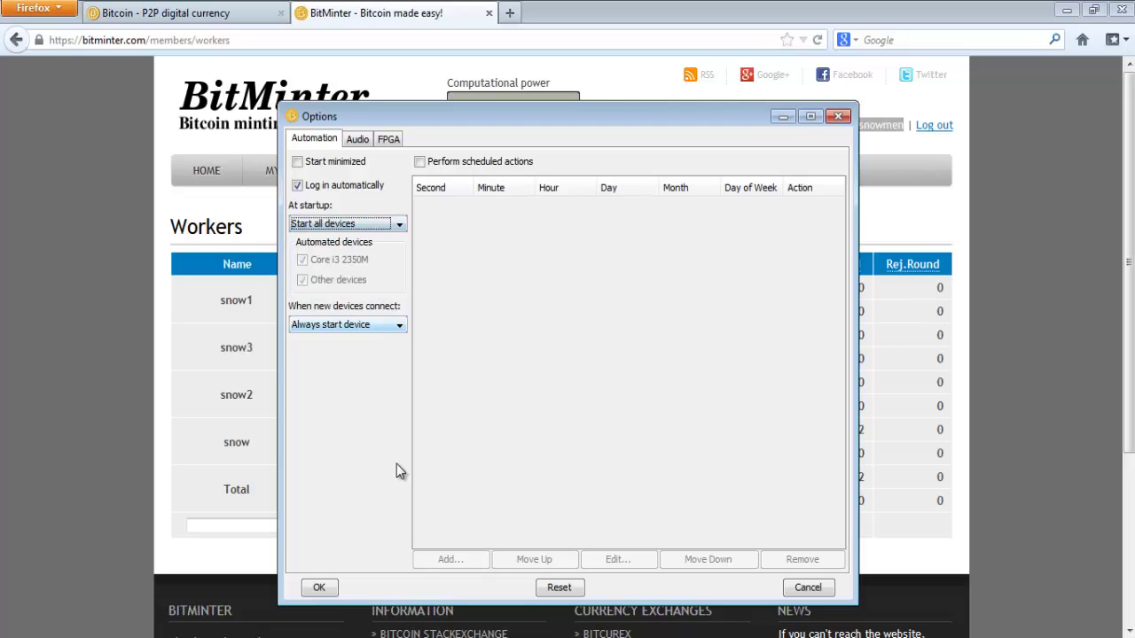
pyautogui.click(321, 590)
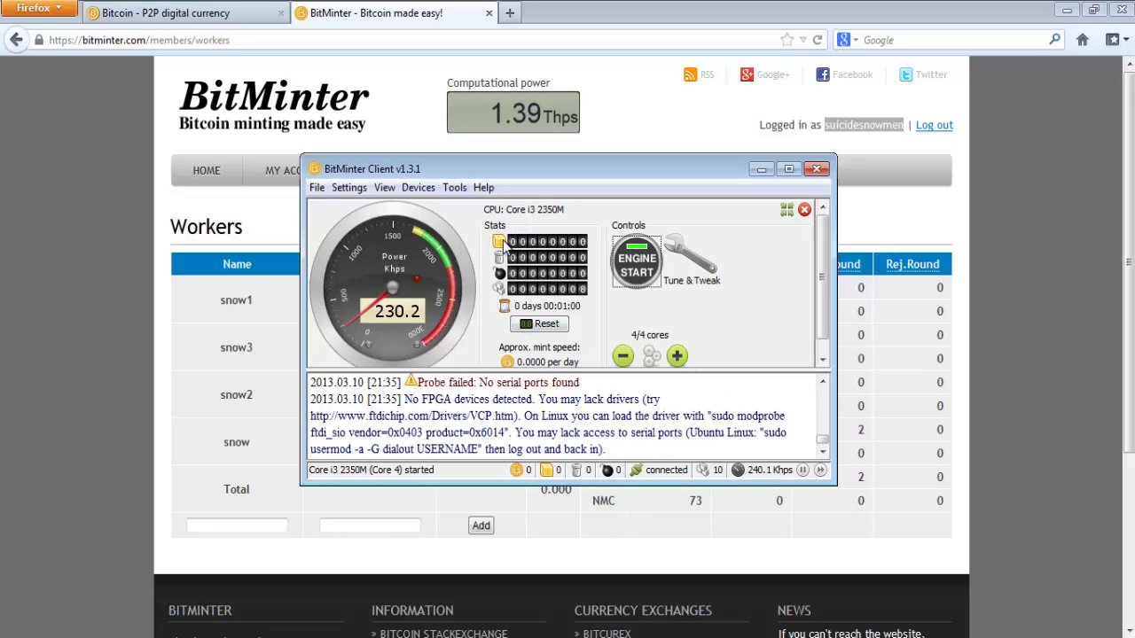
# Return to BitMinter in Firefox, open MY ACCOUNT > Account details and scroll to Auto cash out.
pyautogui.click(85, 288)
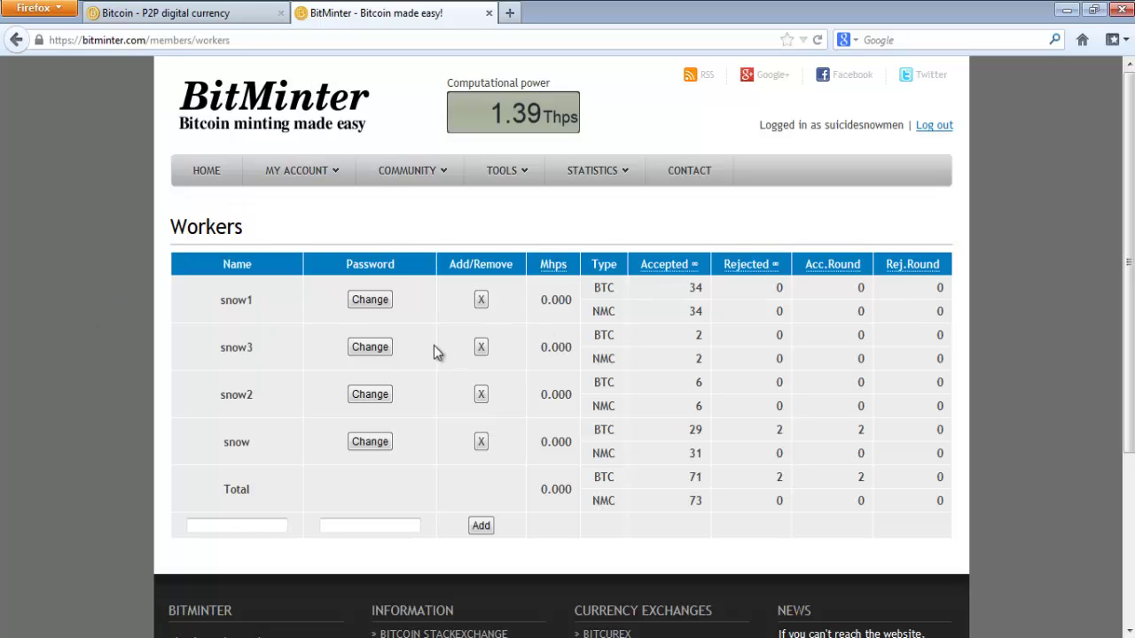
pyautogui.moveTo(321, 182)
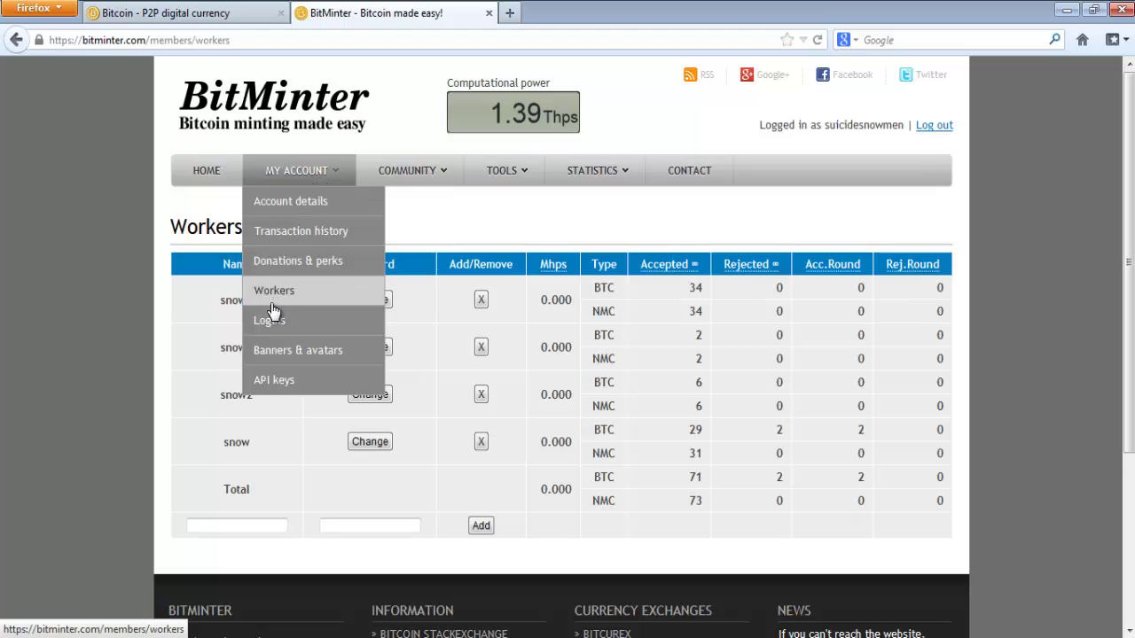
pyautogui.click(275, 199)
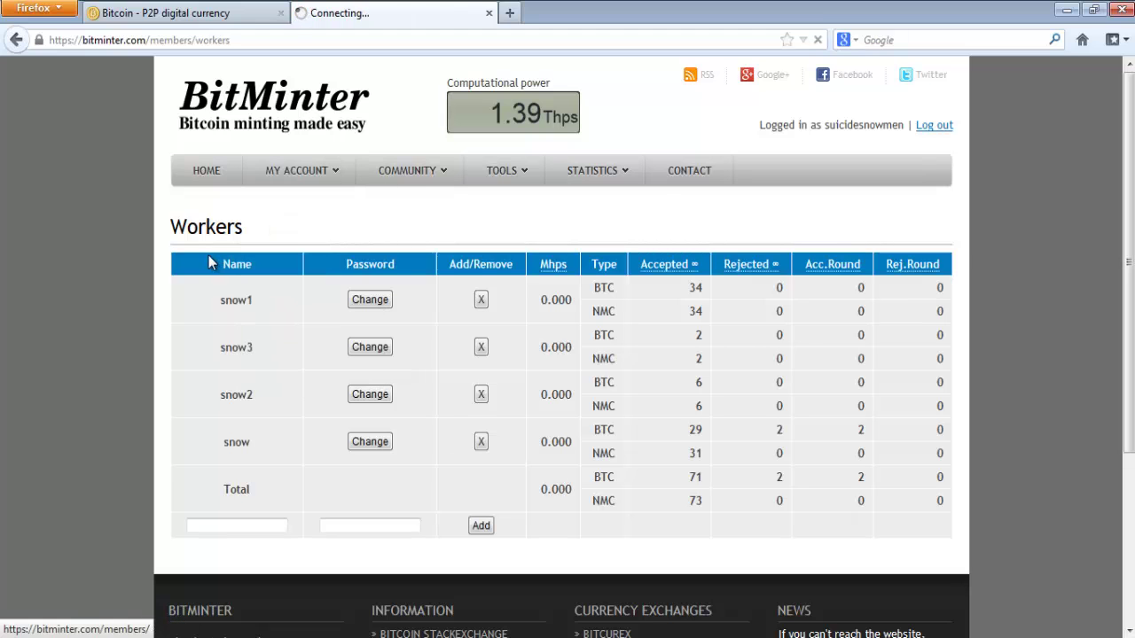
pyautogui.scroll(-2, 209, 255)
pyautogui.scroll(-3, 209, 255)
pyautogui.scroll(2, 209, 256)
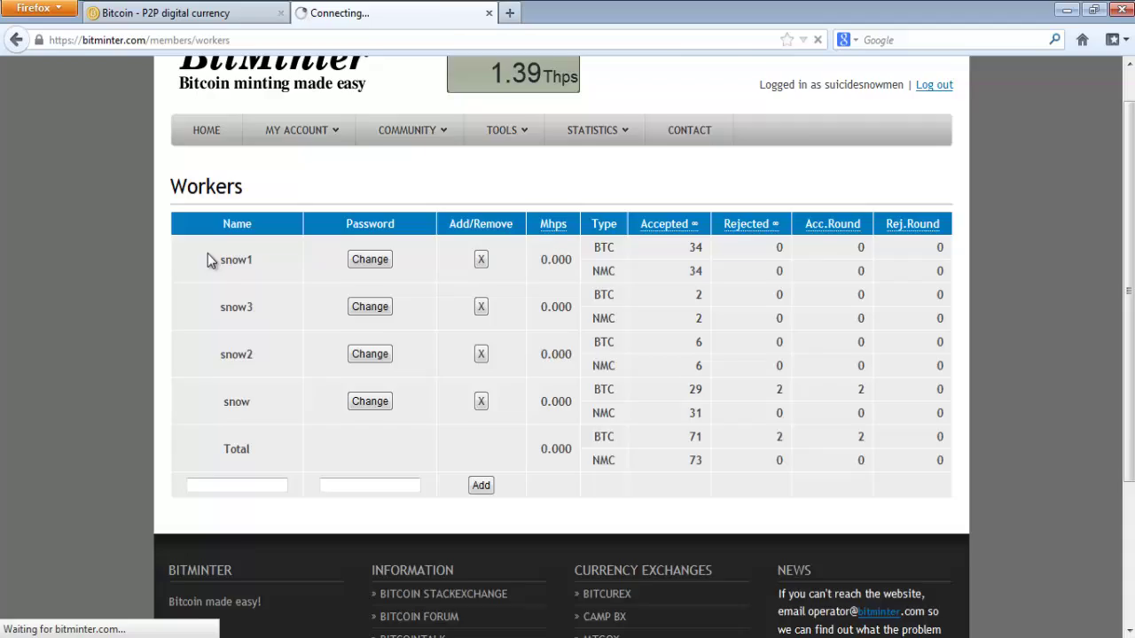
pyautogui.scroll(-3, 164, 395)
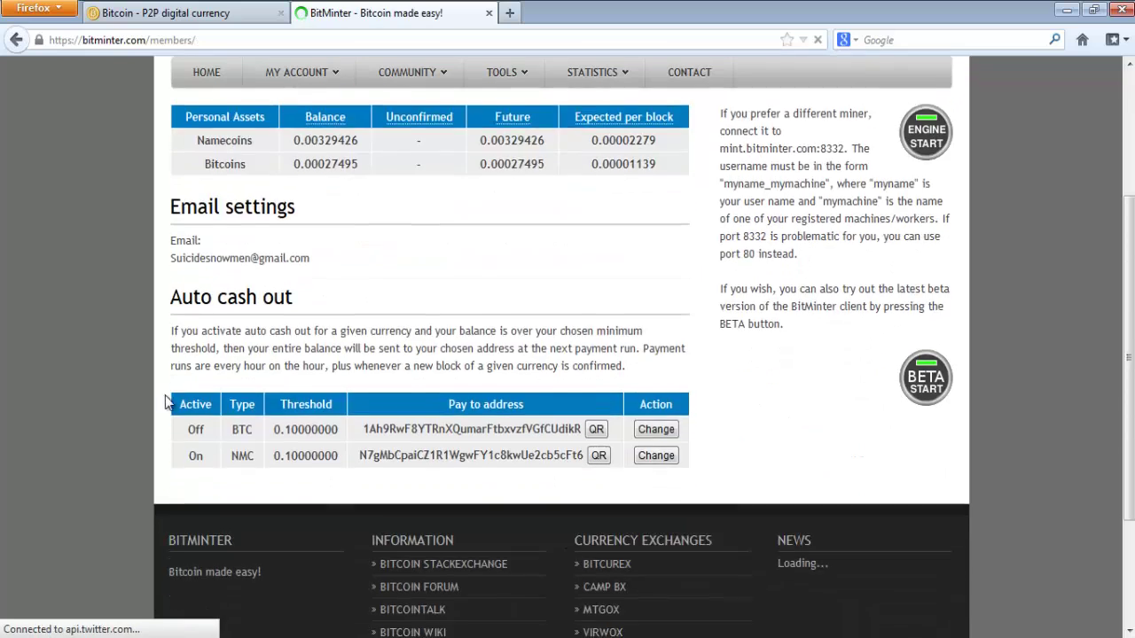
pyautogui.scroll(-2, 164, 395)
pyautogui.scroll(3, 146, 392)
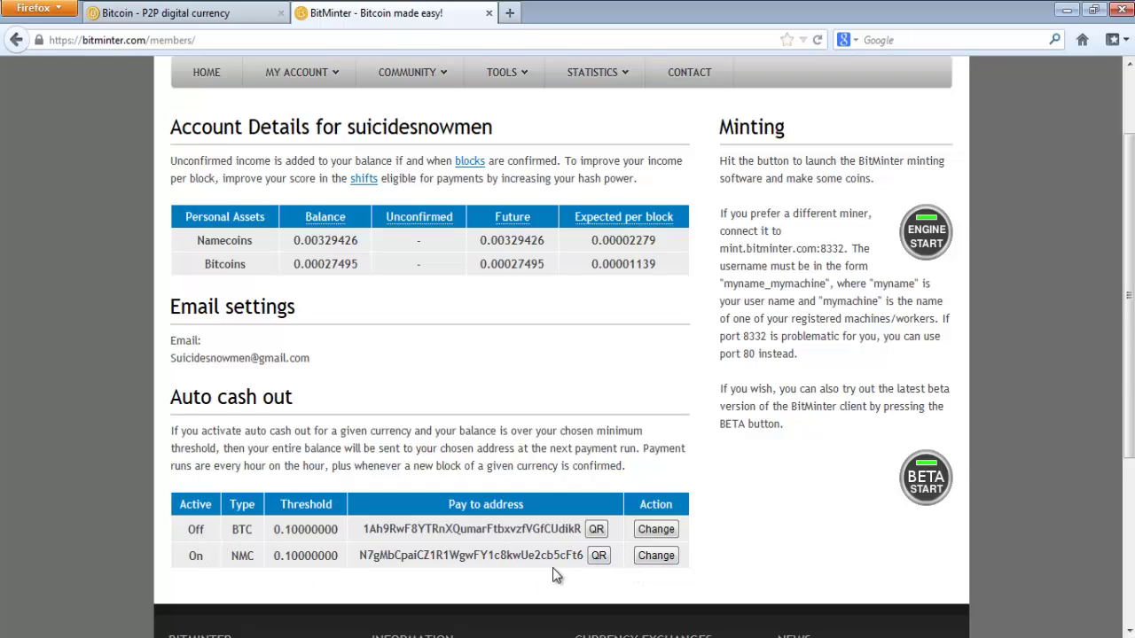
# Turn off Namecoin auto cash-out by unchecking Active and saving the NMC row.
pyautogui.click(645, 563)
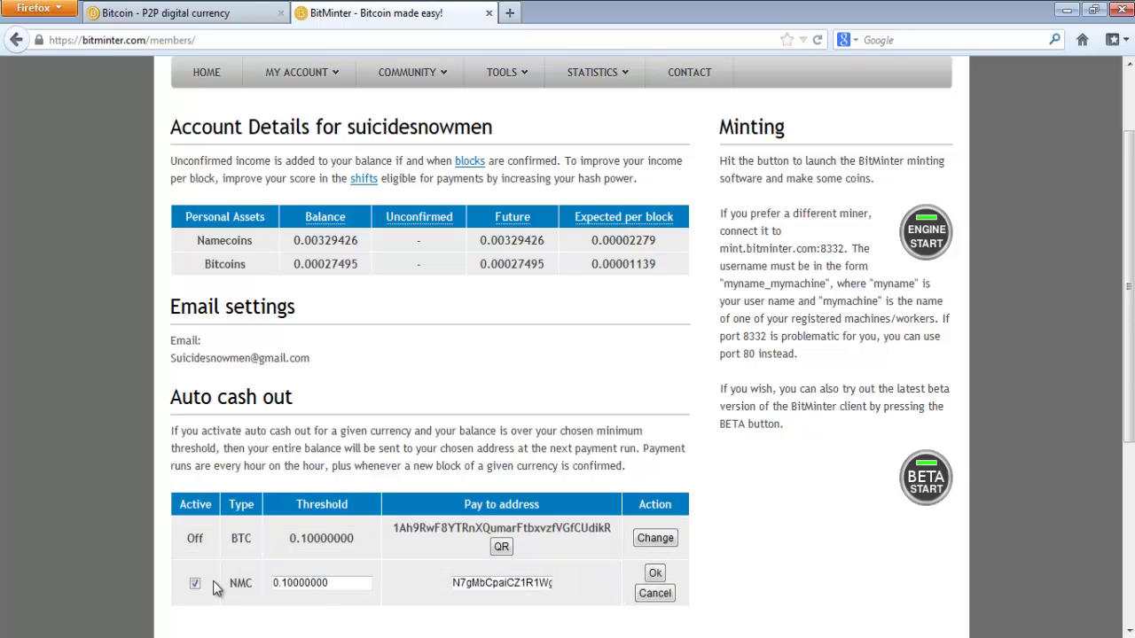
pyautogui.click(194, 583)
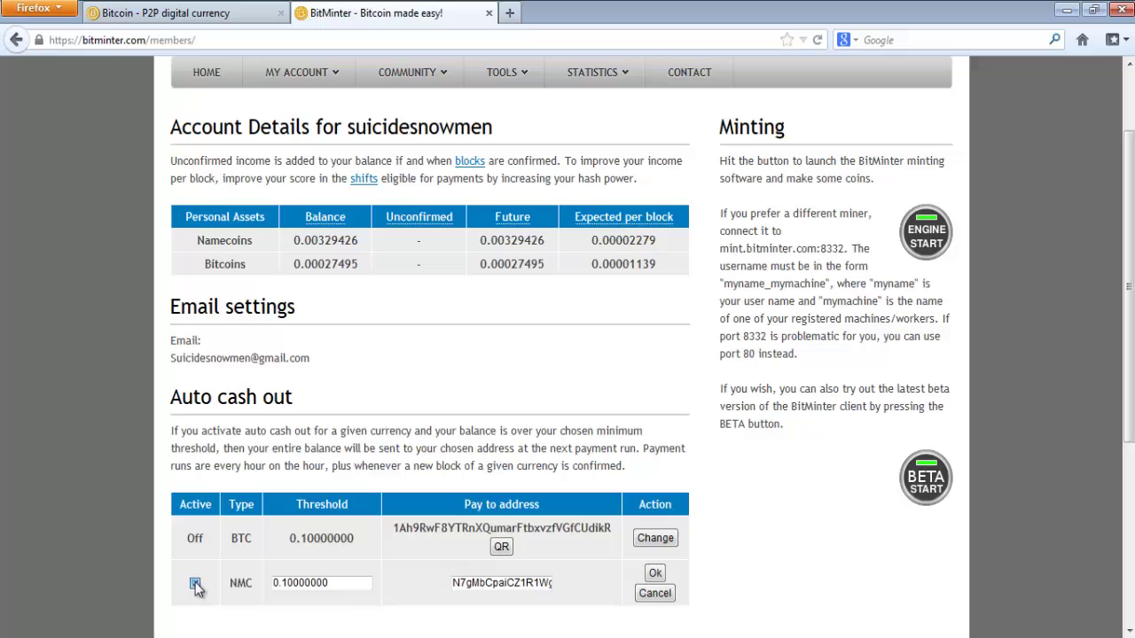
pyautogui.click(653, 575)
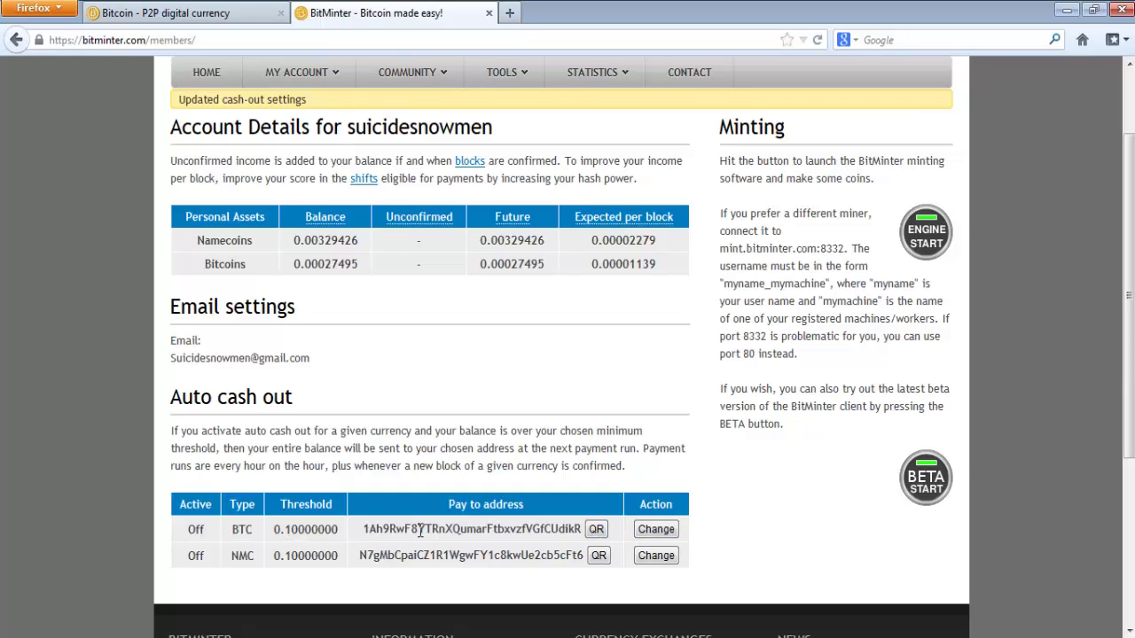
# Start editing the BTC auto cash-out row, then switch to the Bitcoin-Qt wallet.
pyautogui.click(665, 531)
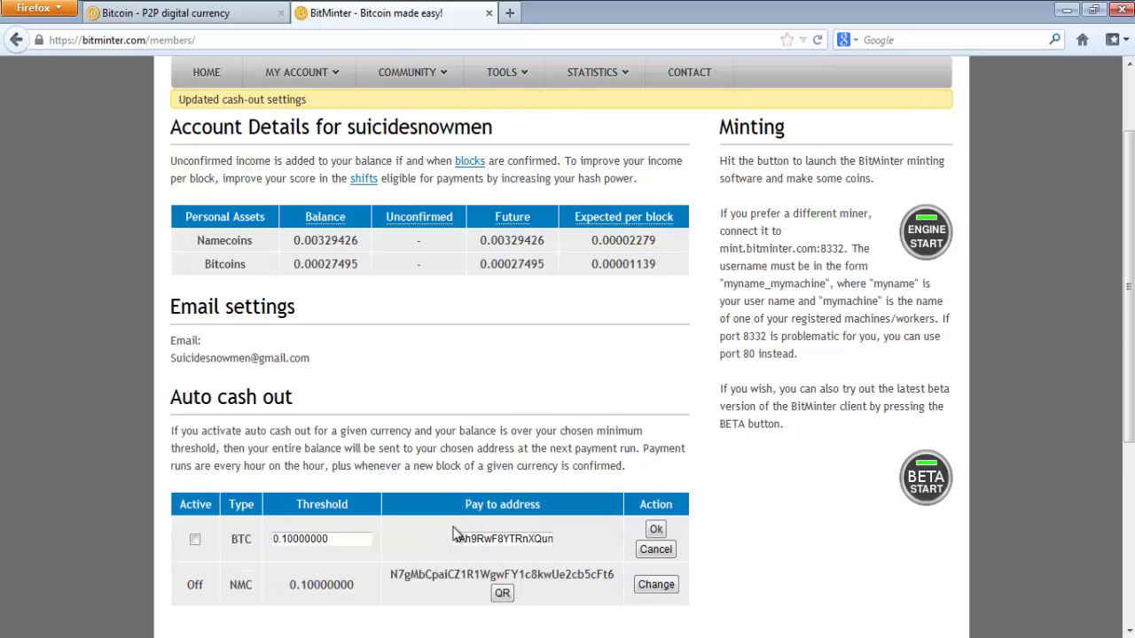
pyautogui.doubleClick(449, 543)
pyautogui.click(495, 631)
pyautogui.hotkey('alt', 'Tab')
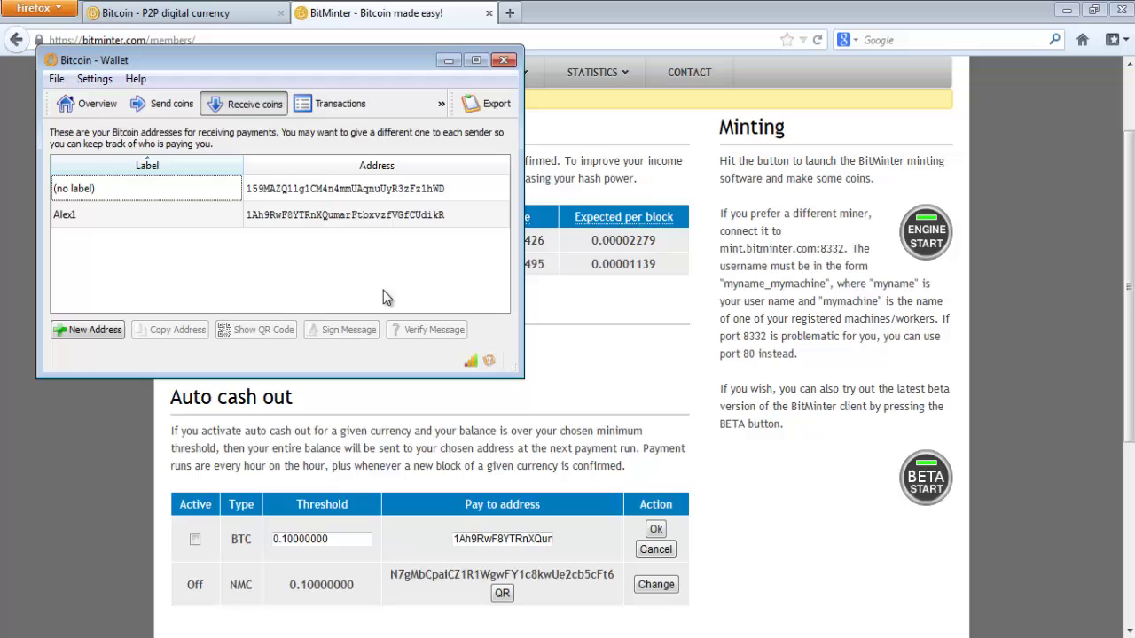
# Copy the second receiving address from Bitcoin-Qt's Receive coins list and return to BitMinter.
pyautogui.click(279, 216)
pyautogui.rightClick(280, 217)
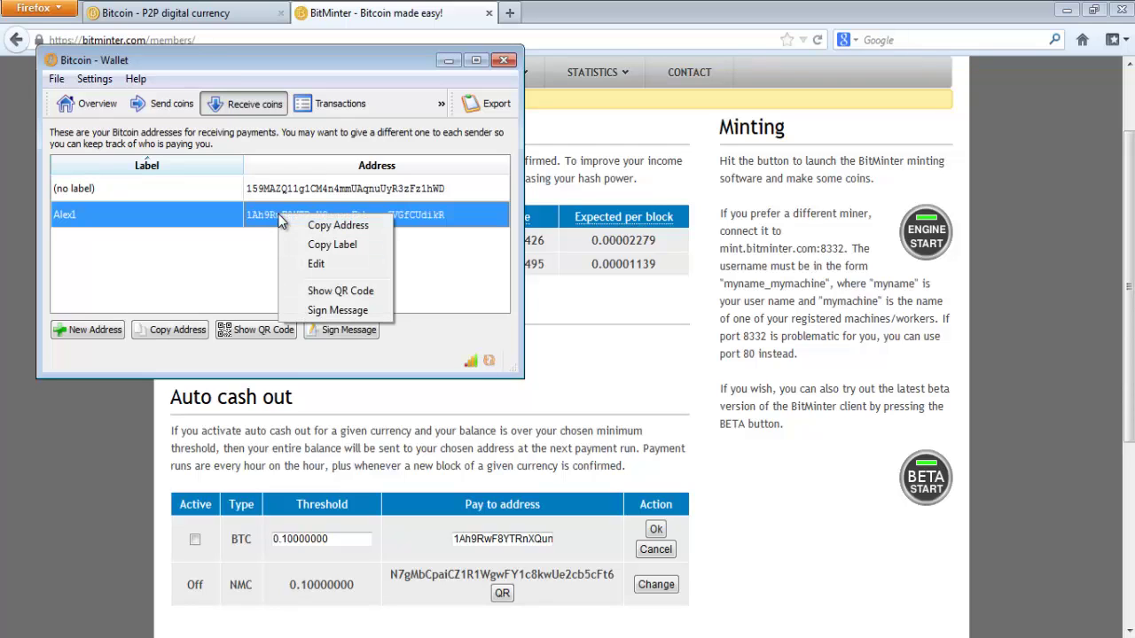
pyautogui.click(335, 227)
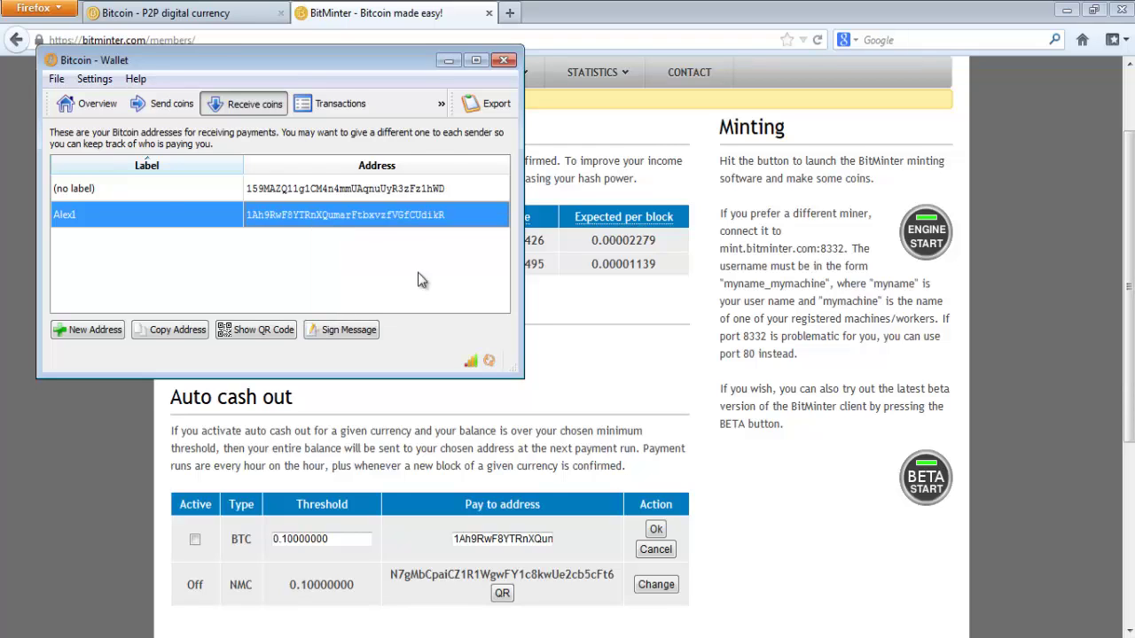
pyautogui.click(607, 390)
# Replace the BTC Pay to address with the pasted wallet address, tick Active and save.
pyautogui.click(535, 540)
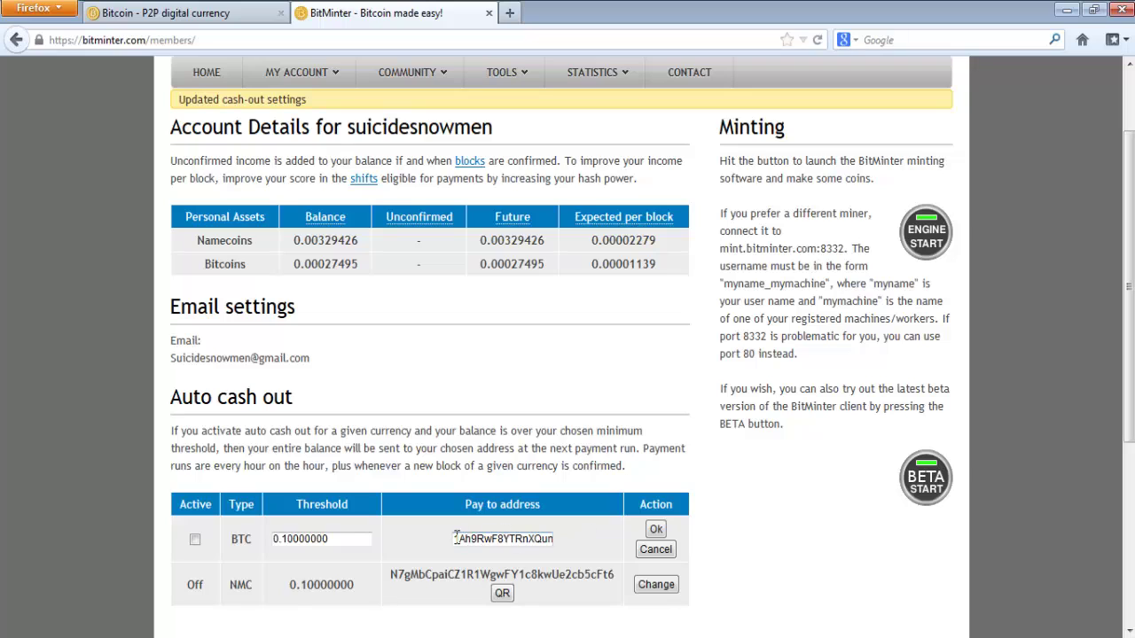
pyautogui.moveTo(456, 536); pyautogui.dragTo(624, 515)
pyautogui.press('BackSpace')
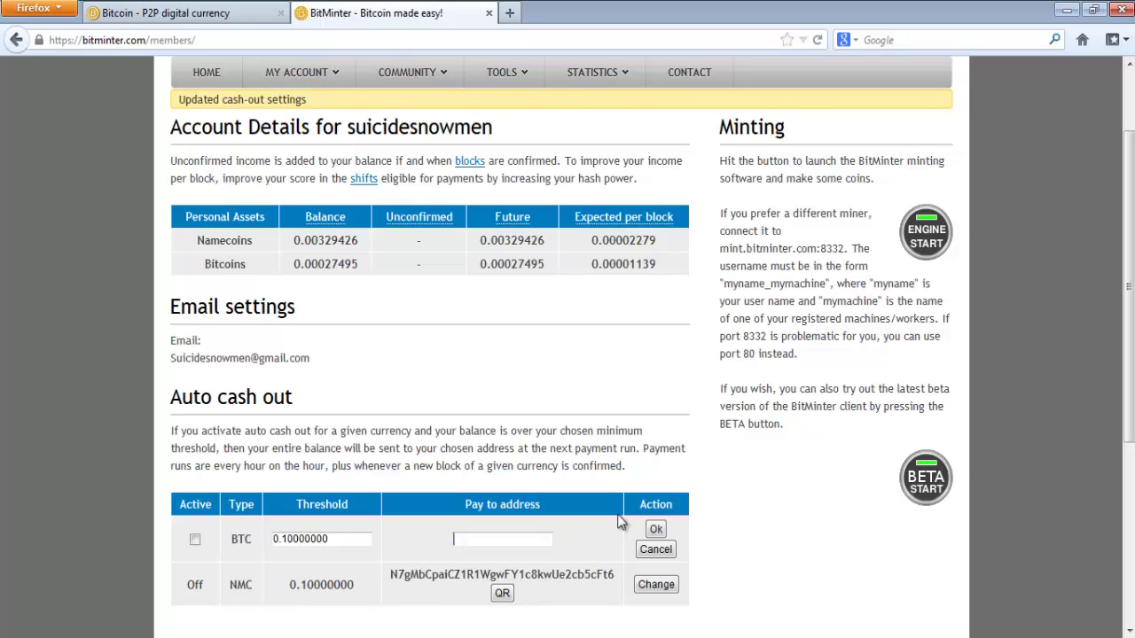
pyautogui.rightClick(533, 533)
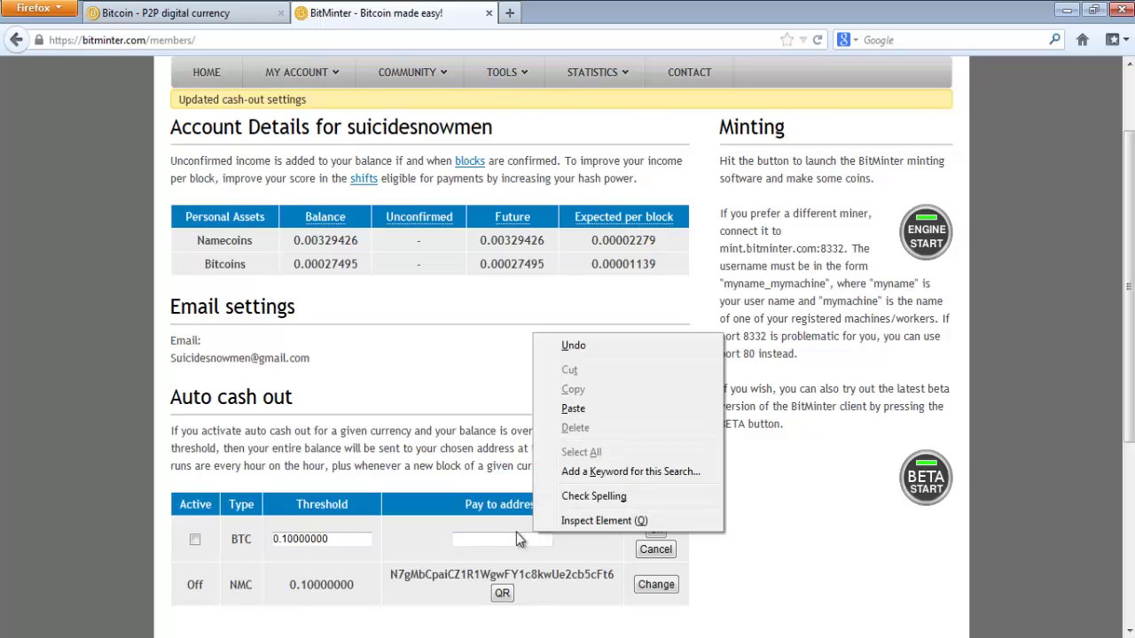
pyautogui.click(572, 409)
pyautogui.moveTo(551, 538); pyautogui.dragTo(370, 532)
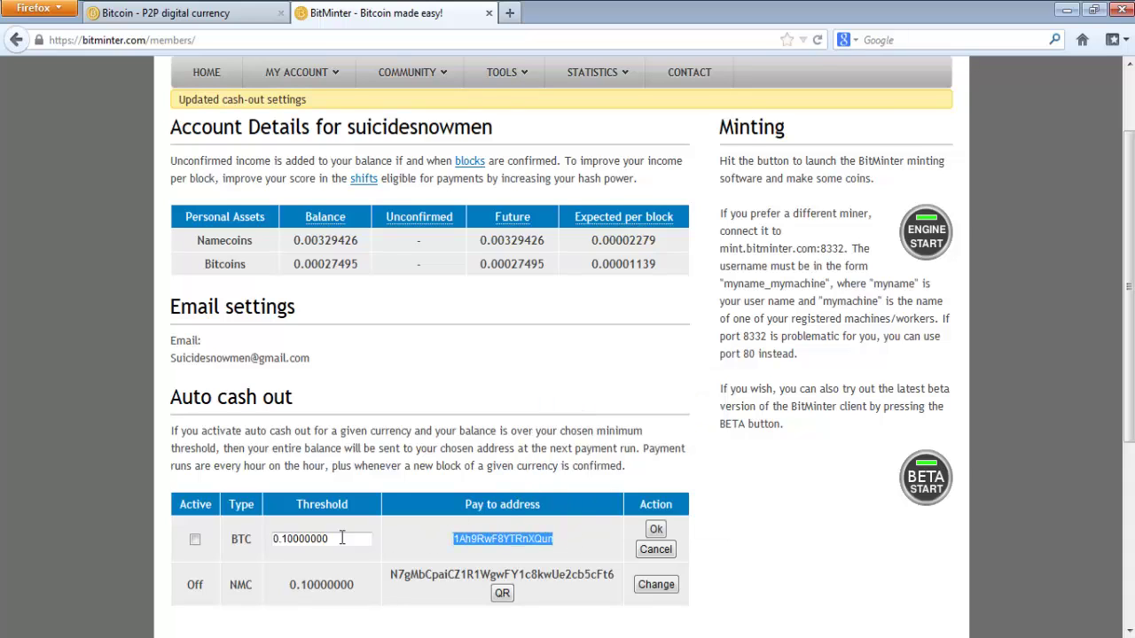
pyautogui.click(195, 539)
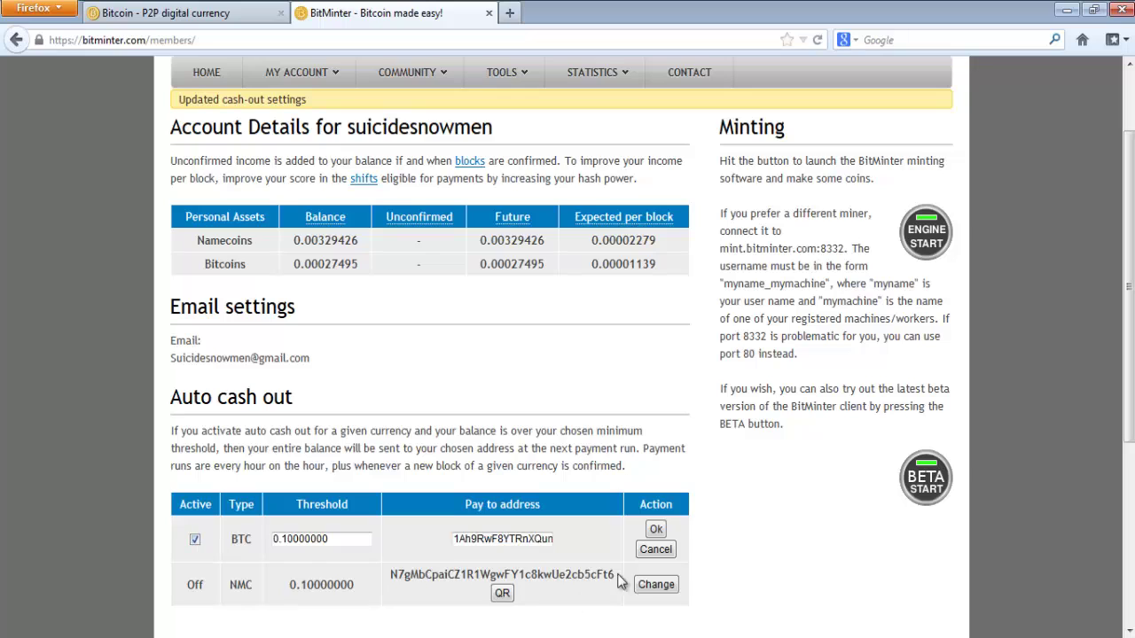
pyautogui.click(652, 529)
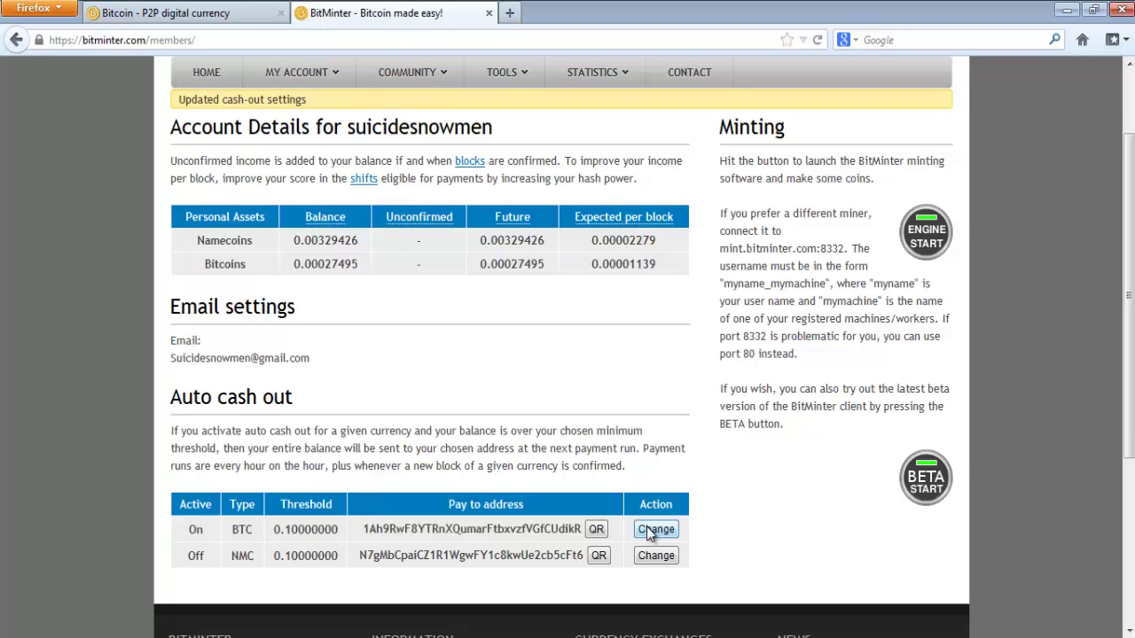